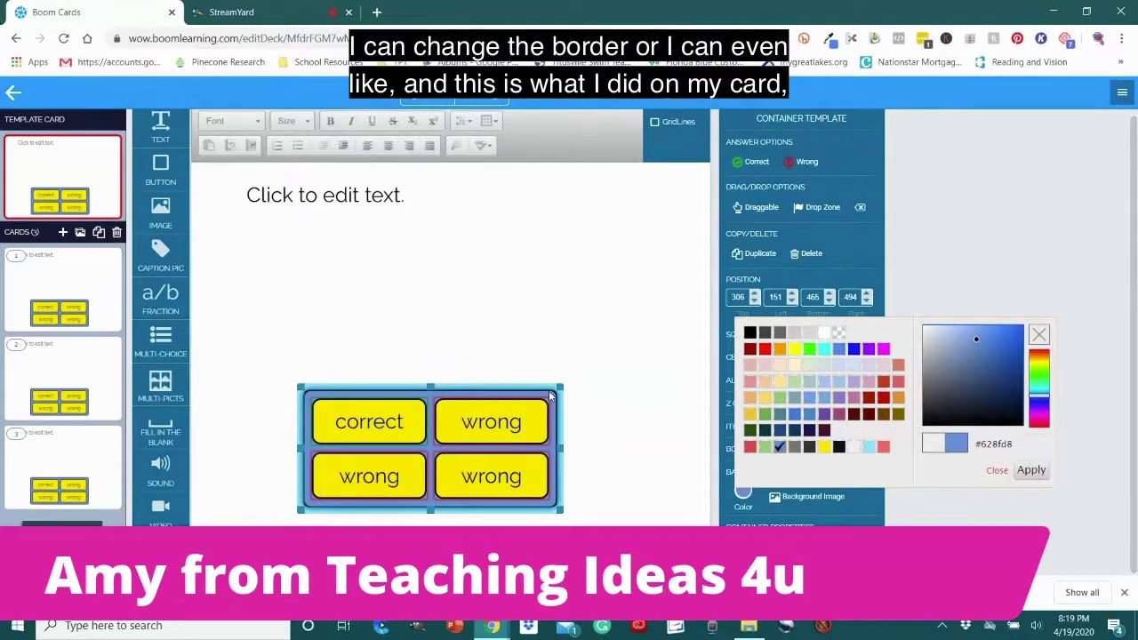
Step: Make the background of the answer button container on the template card transparent
left_click(839, 334)
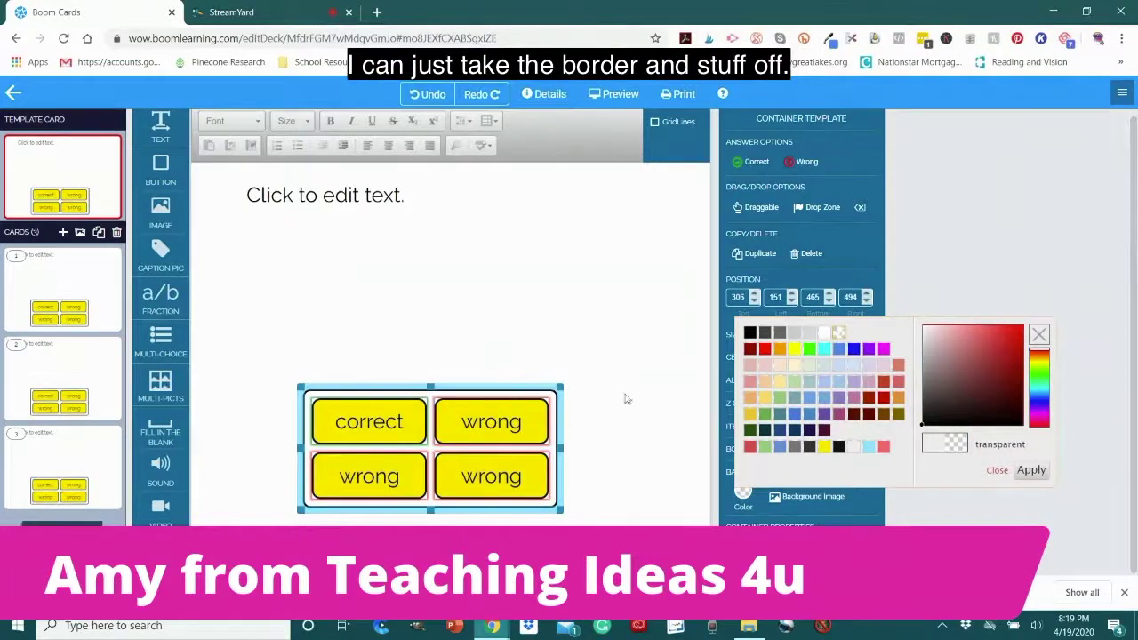
left_click(595, 497)
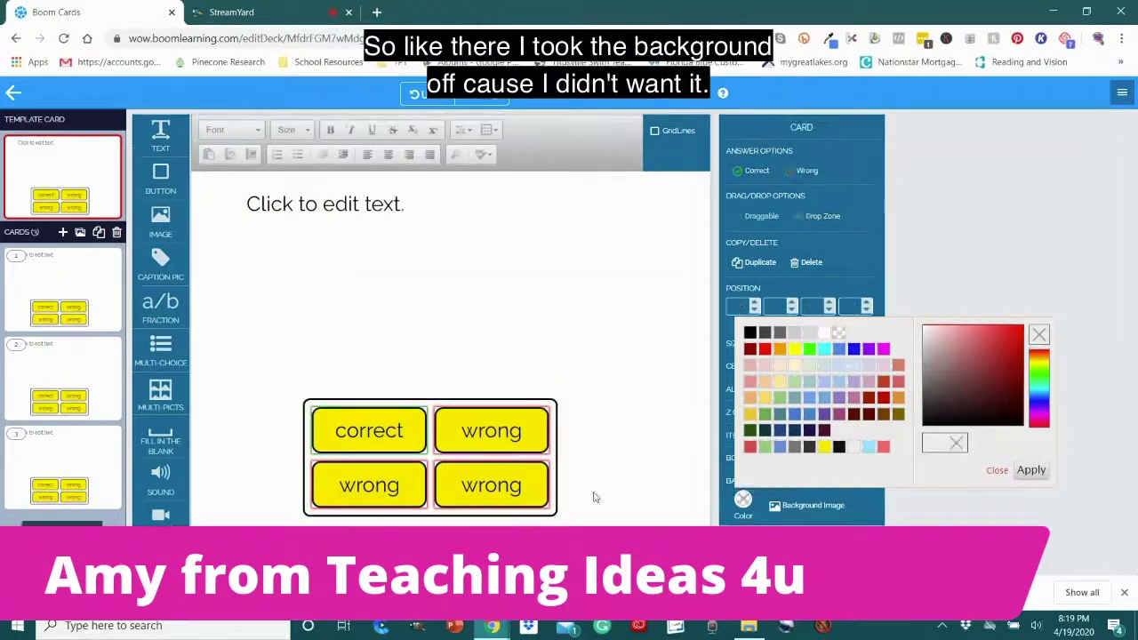
left_click(997, 472)
Step: Try to make the border around the answer buttons transparent
left_click(745, 458)
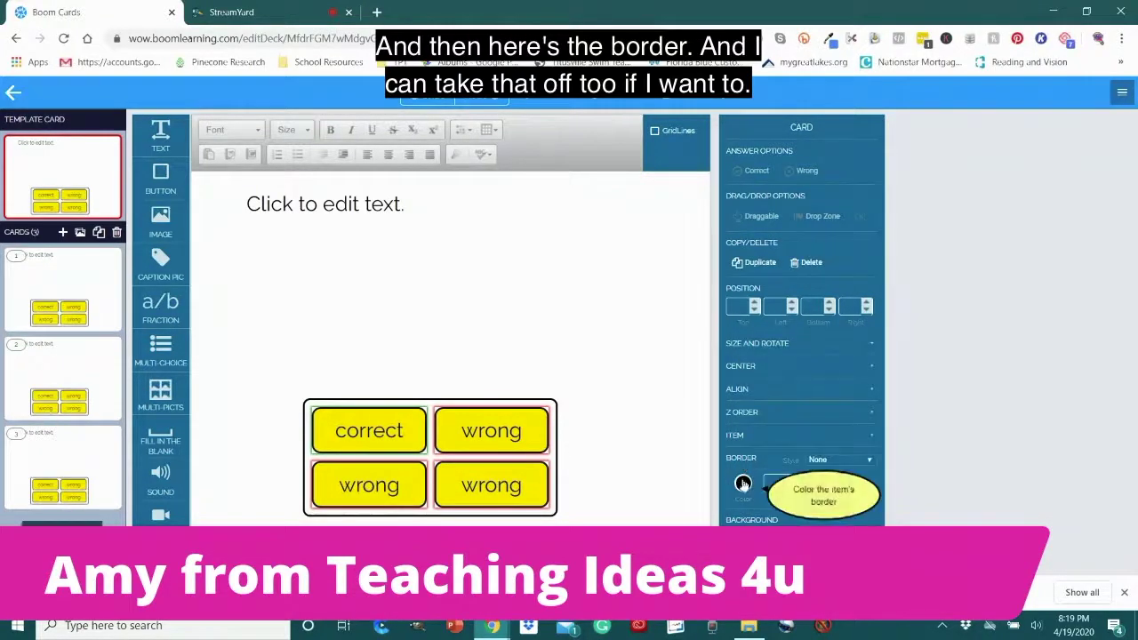
left_click(742, 483)
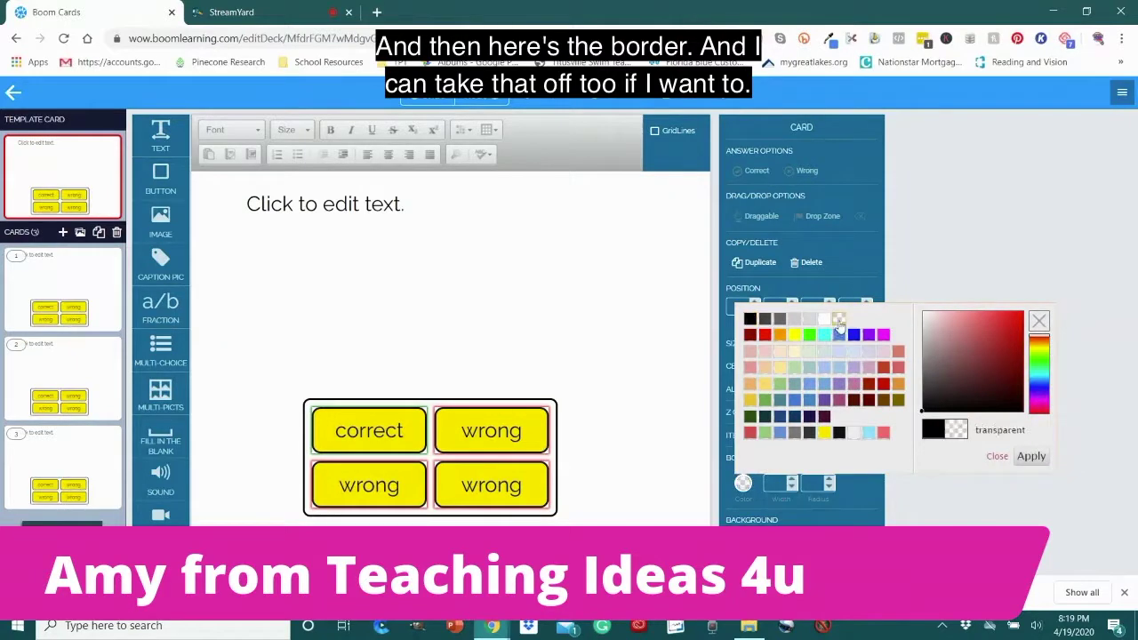
left_click(1032, 456)
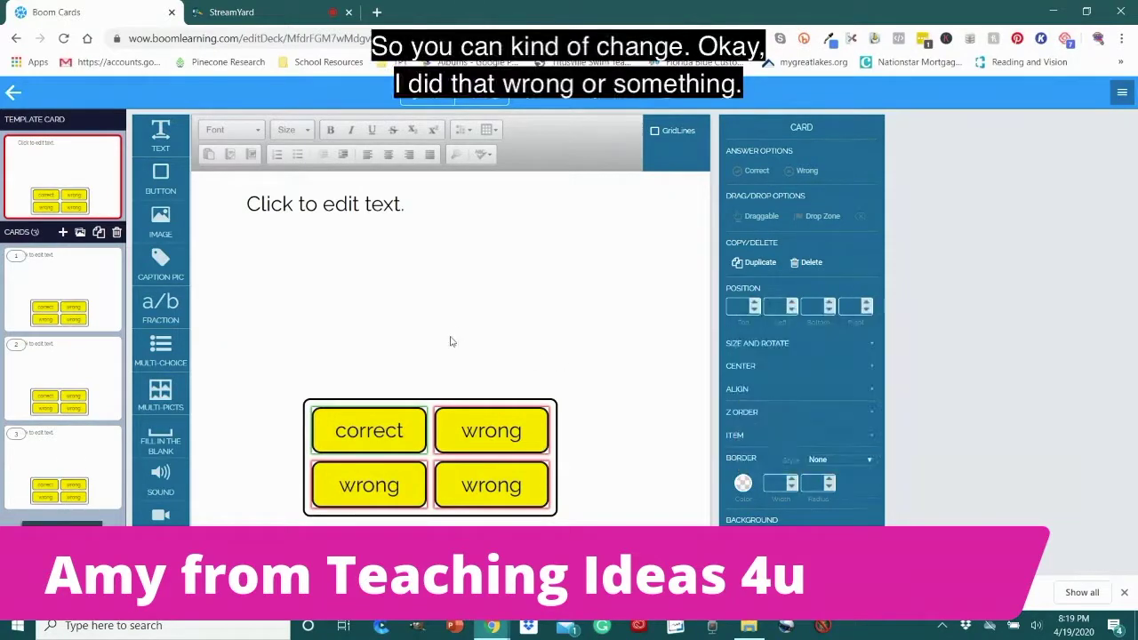
left_click(742, 482)
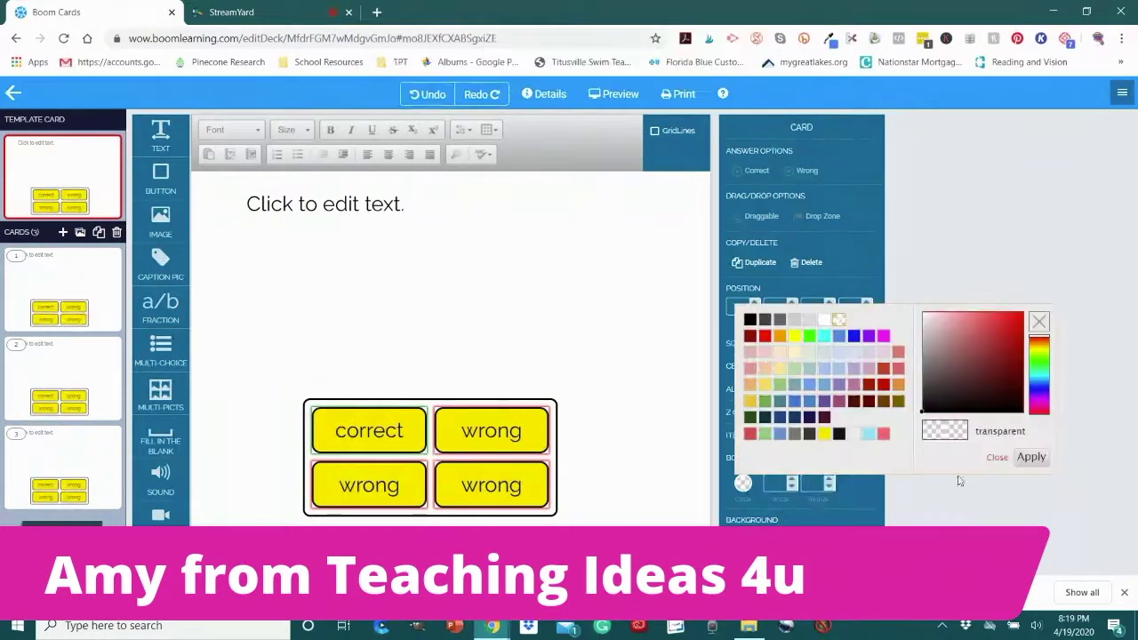
left_click(1047, 461)
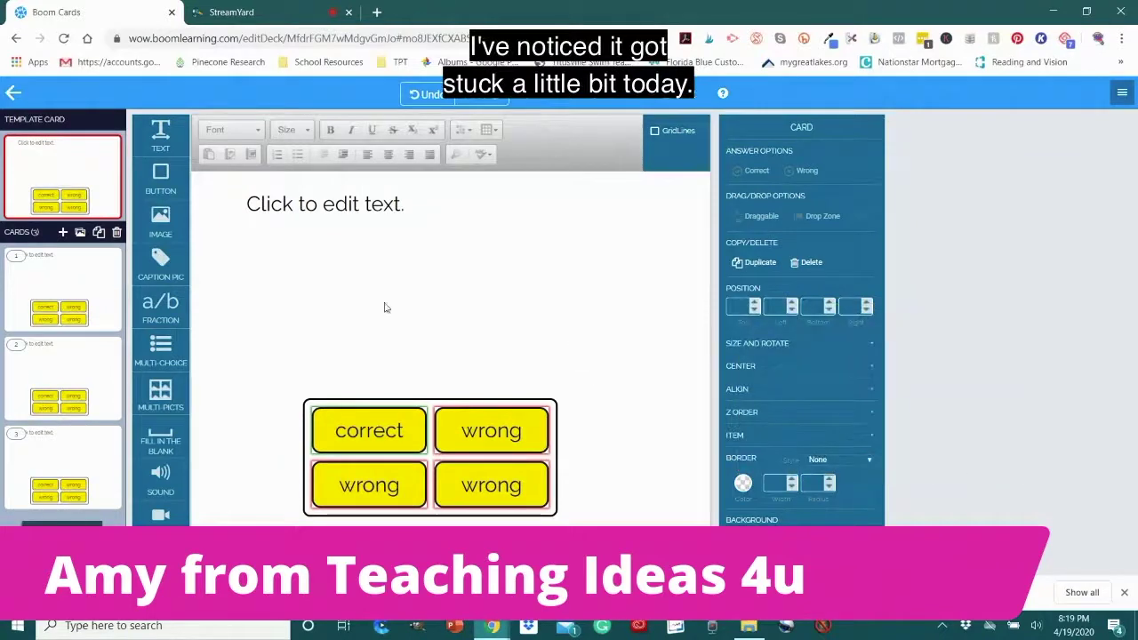
Step: Select the container around the answer buttons and set its border color to transparent
left_click(399, 400)
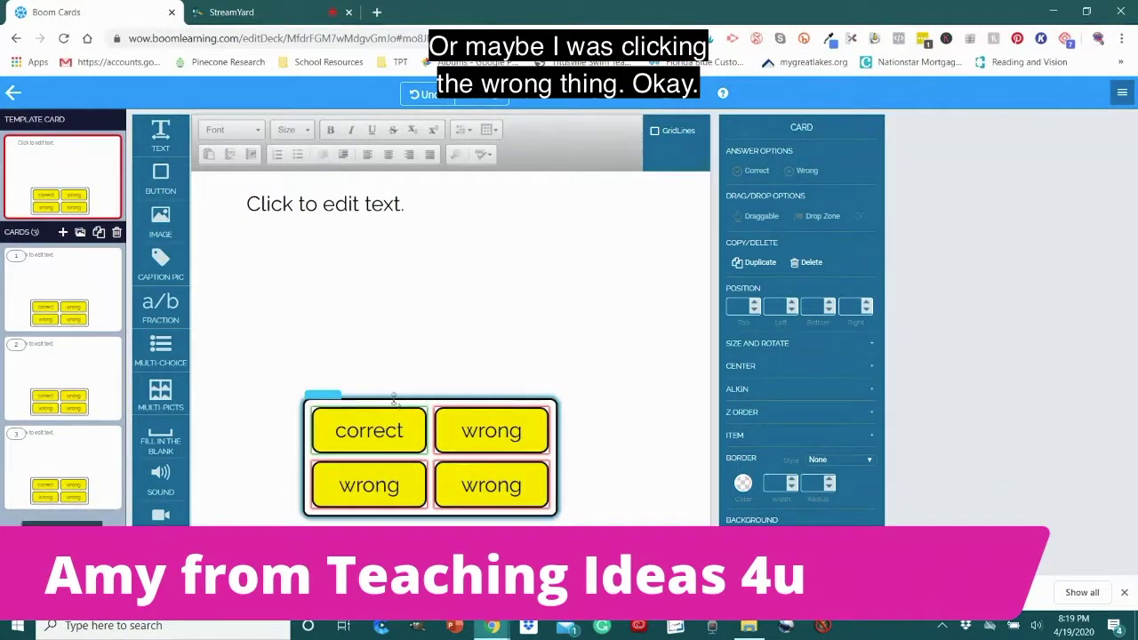
left_click(743, 484)
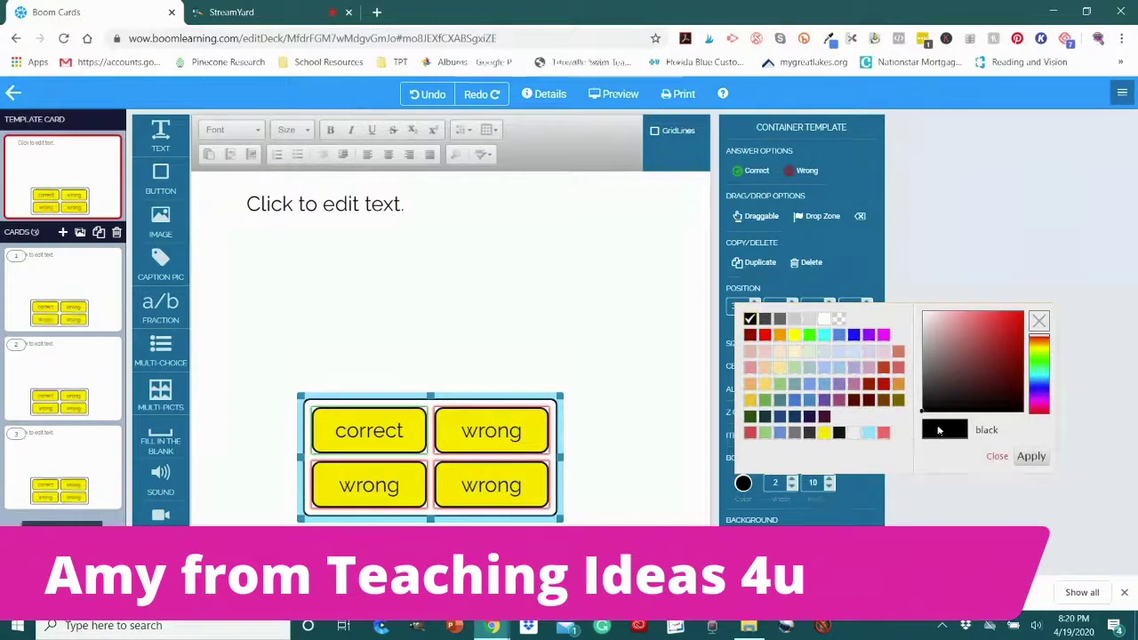
left_click(839, 322)
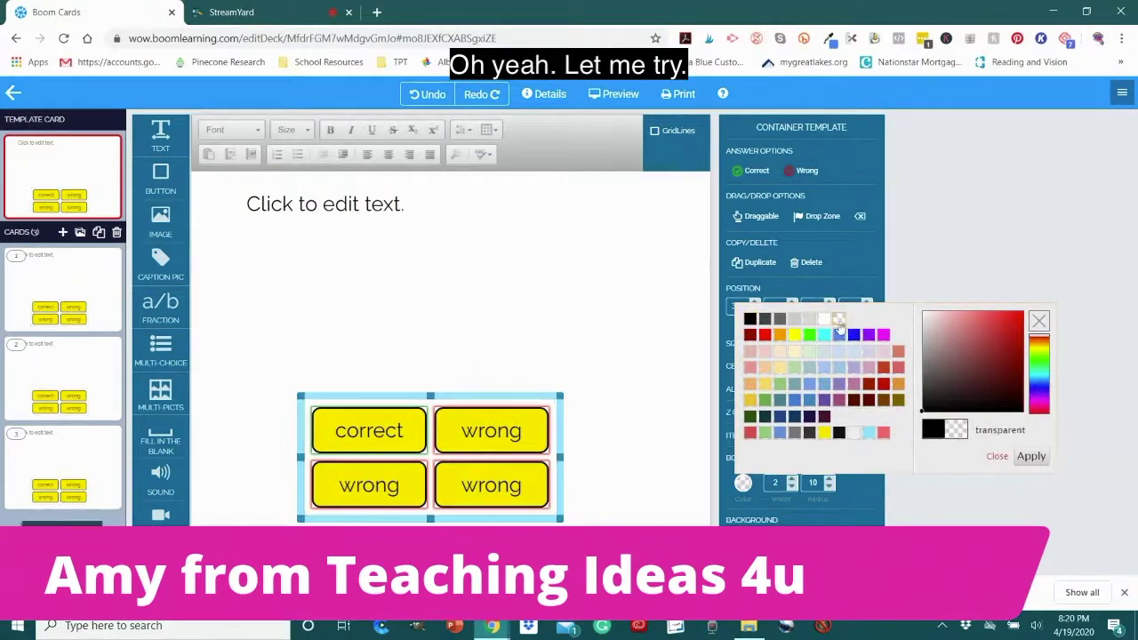
left_click(1031, 456)
left_click(463, 356)
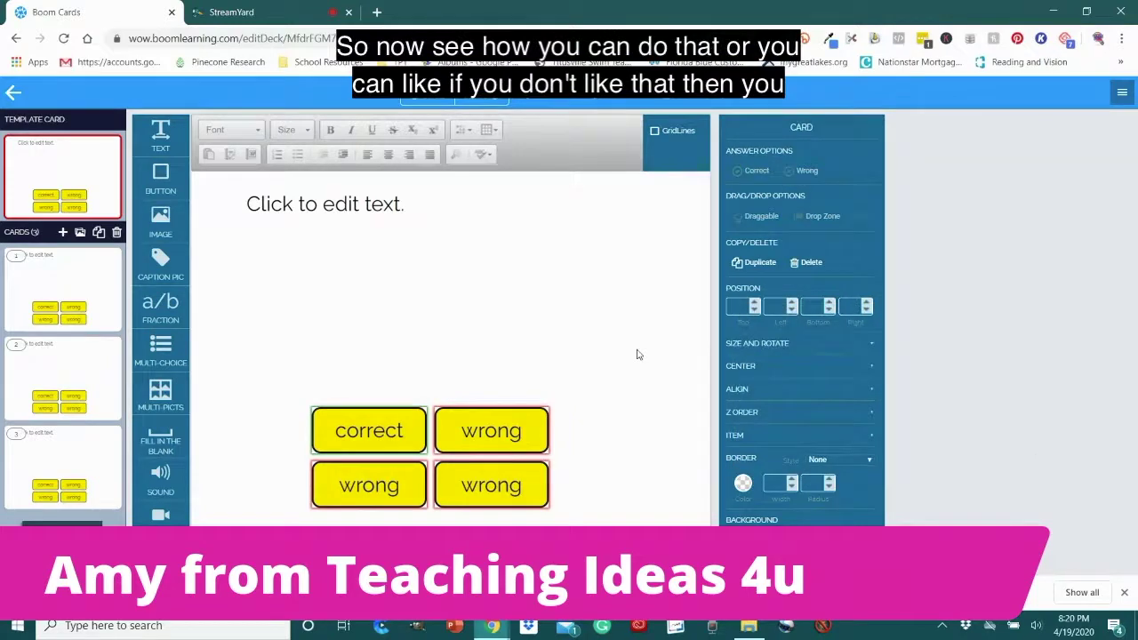
Step: Set the answer button container's border color to black
left_click(432, 403)
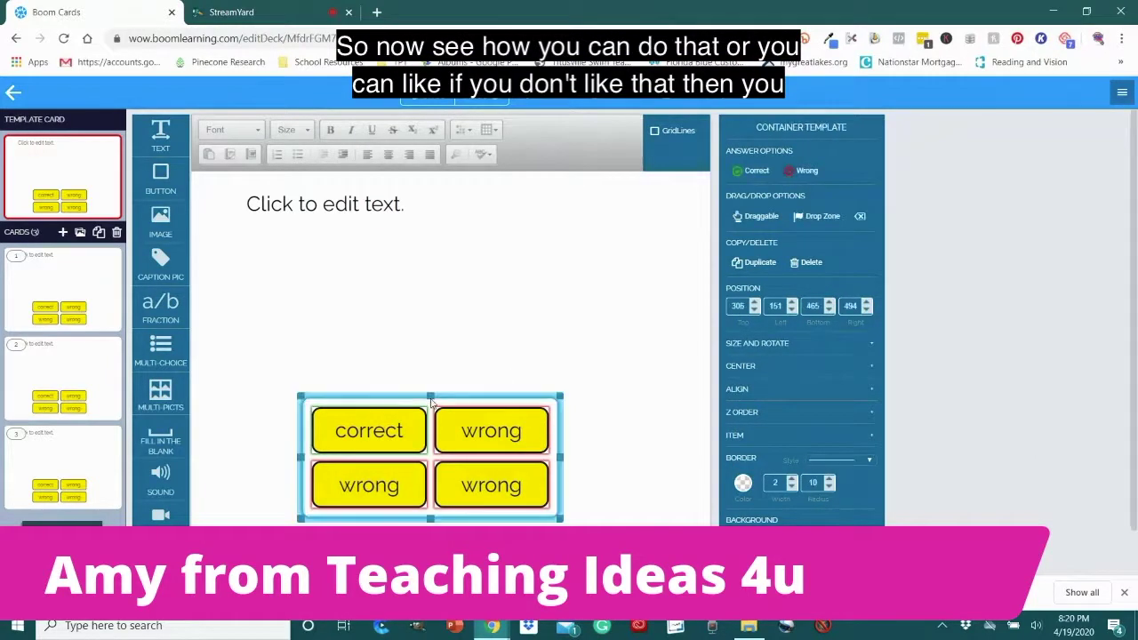
left_click(743, 483)
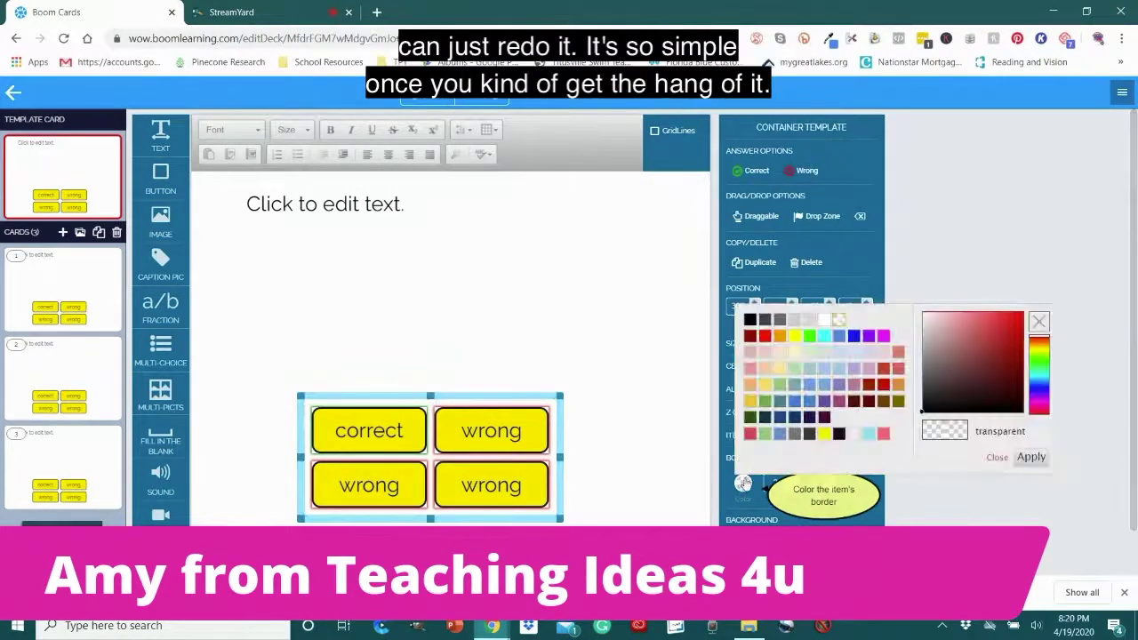
left_click(750, 322)
left_click(1031, 457)
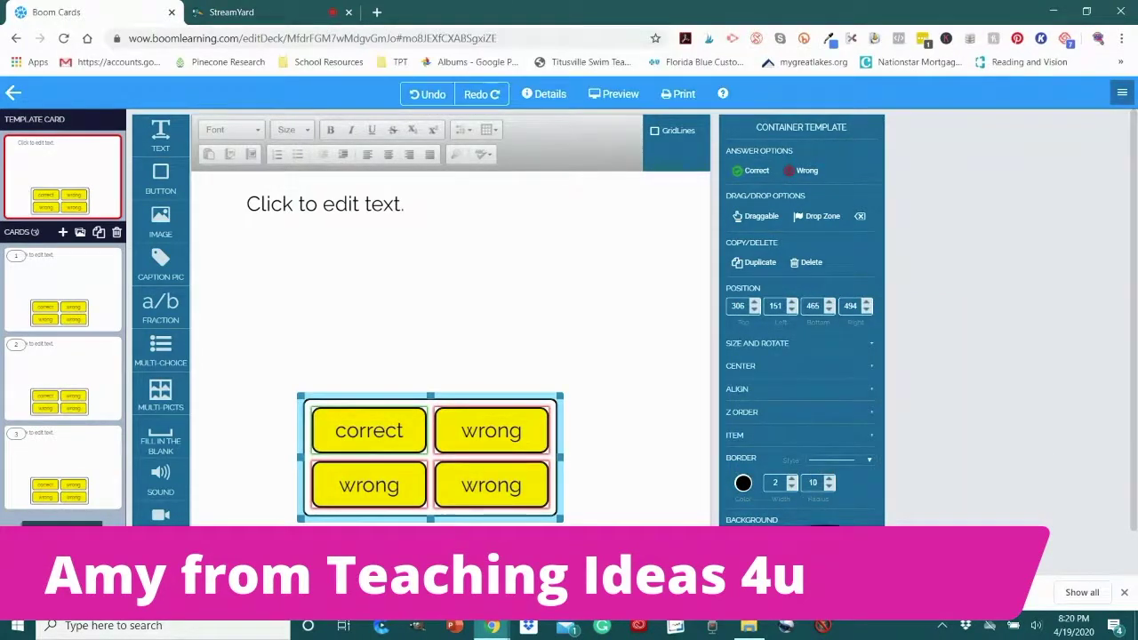
Step: Fill the background of the answer button container with orange
left_click(825, 531)
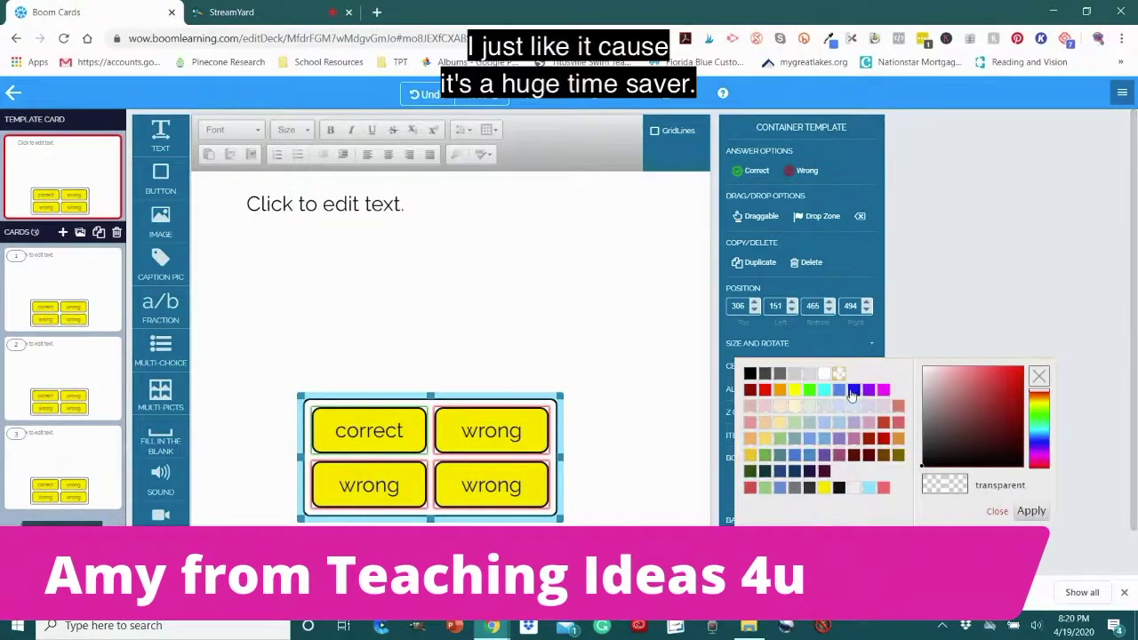
left_click(779, 390)
left_click(536, 335)
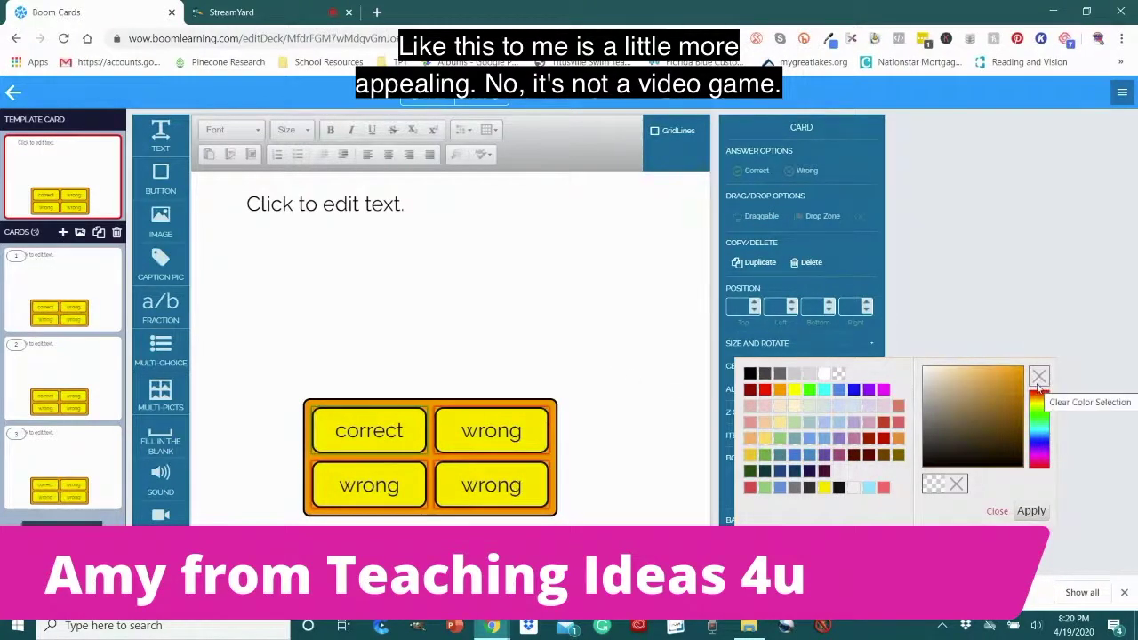
left_click(997, 511)
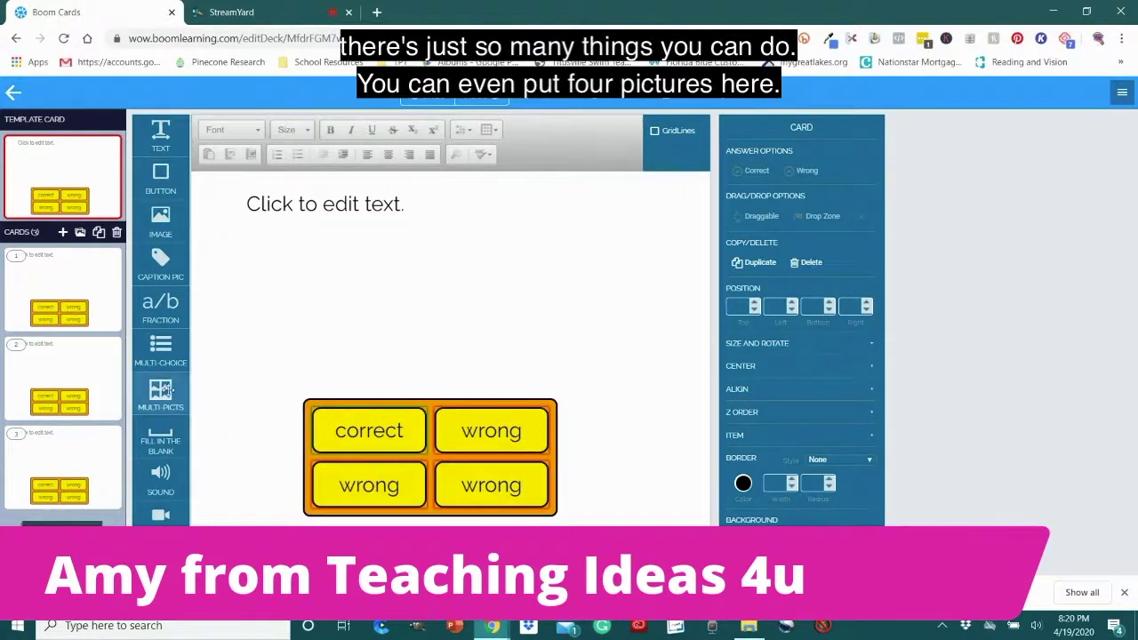
Step: Try out a four-picture answer block above the answer buttons on the template card, and delete it
left_click_drag(157, 397, 381, 267)
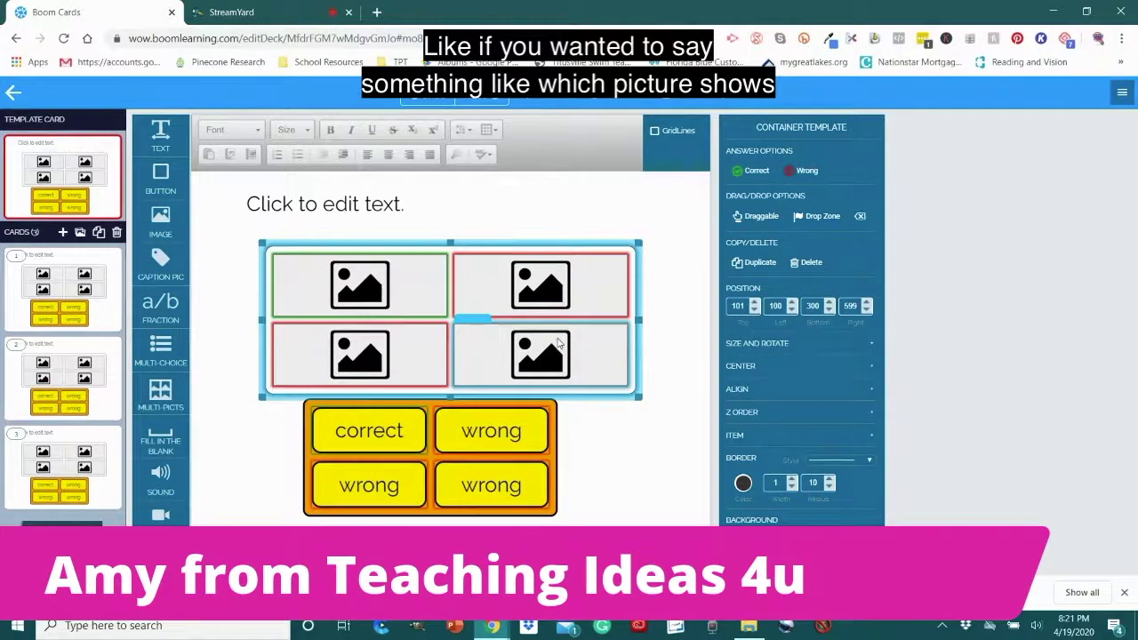
left_click(580, 281)
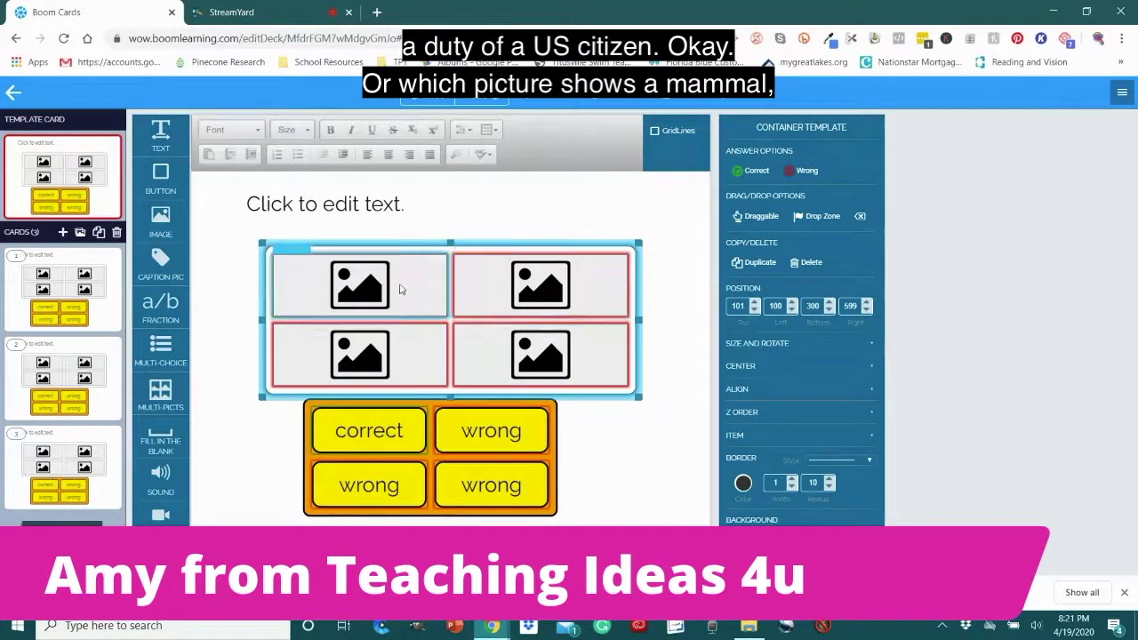
left_click(578, 336)
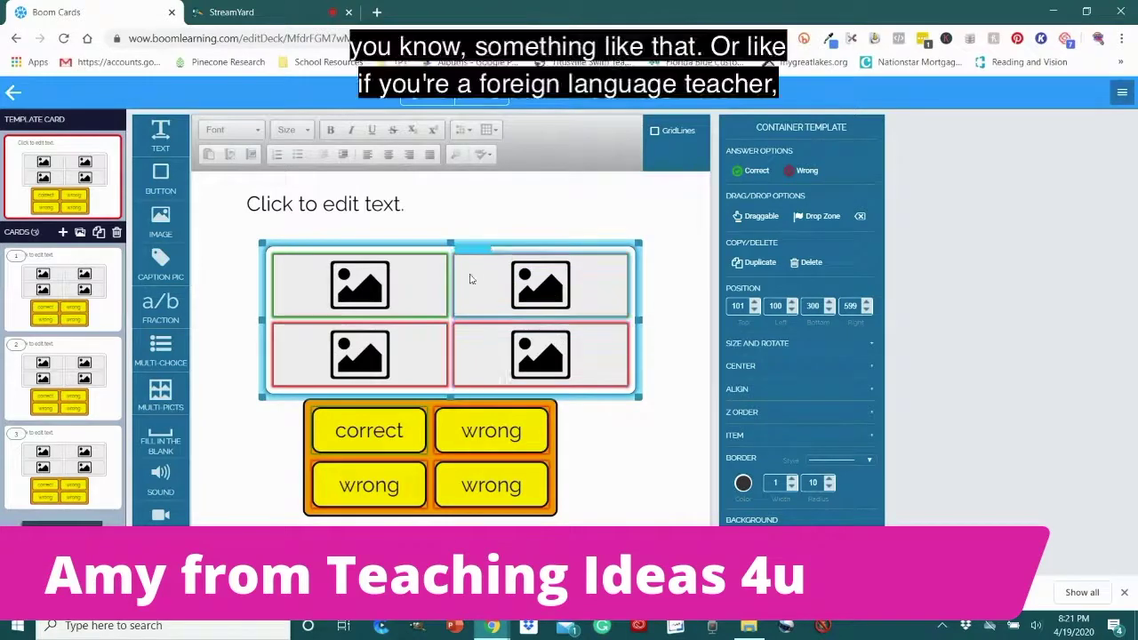
left_click(463, 272)
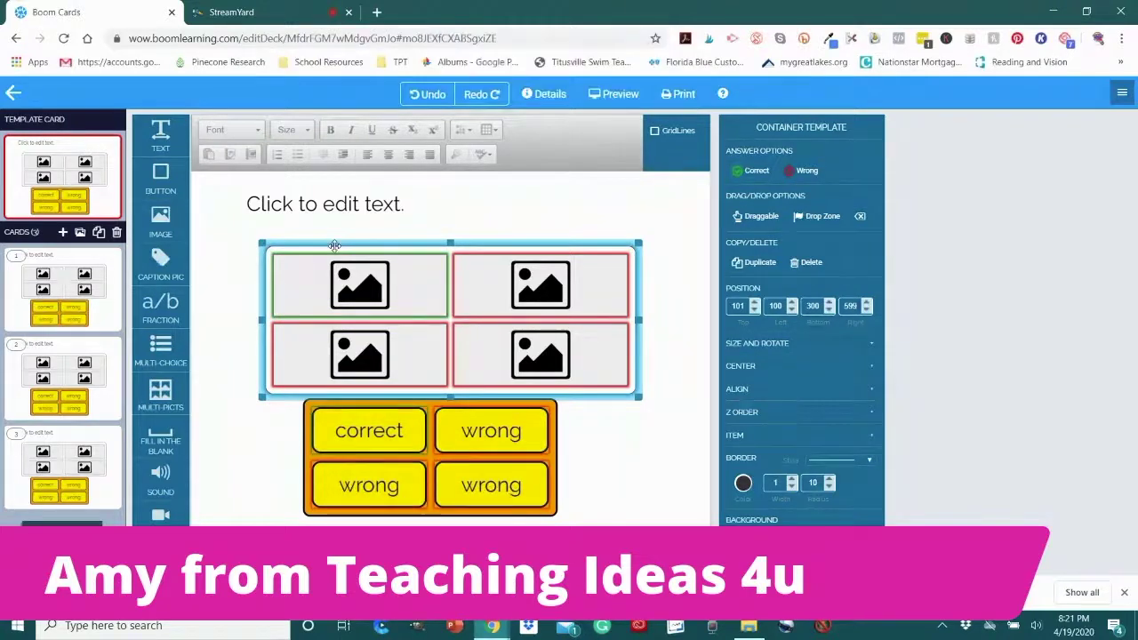
key("Delete")
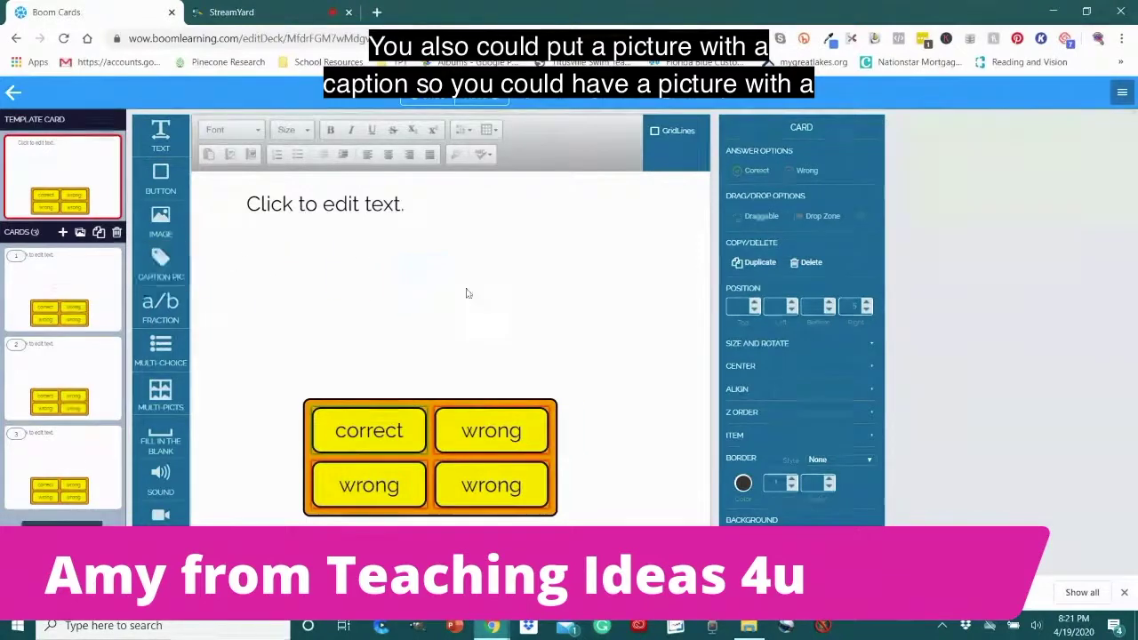
Step: Try out an enlarged captioned picture placeholder above the answer buttons, and delete it from the template card
left_click_drag(466, 293, 463, 295)
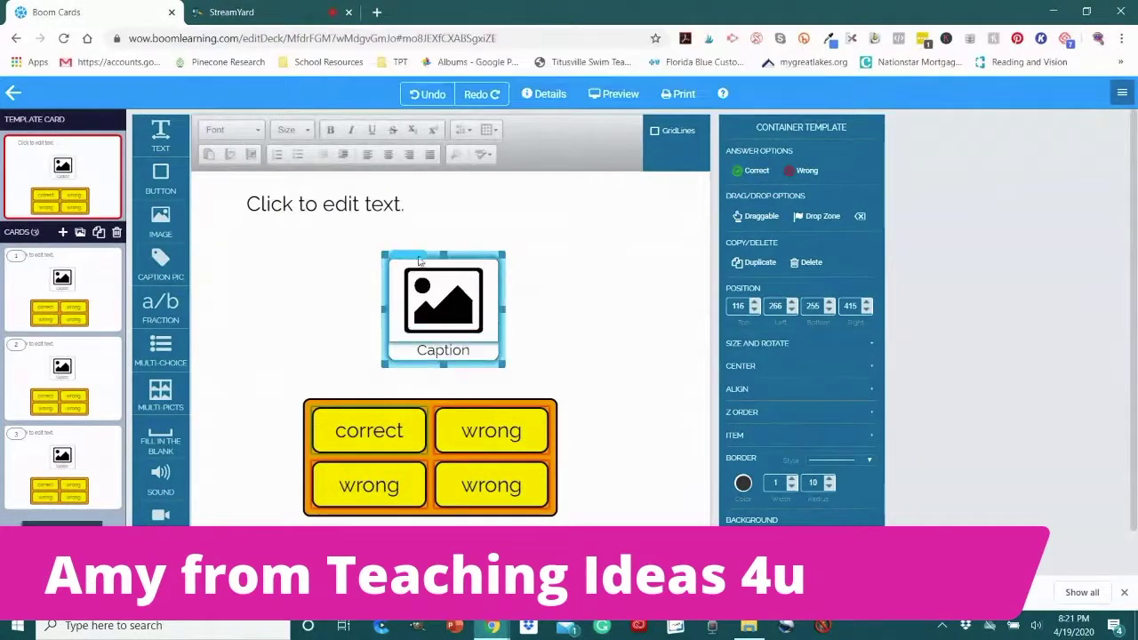
left_click_drag(385, 255, 345, 226)
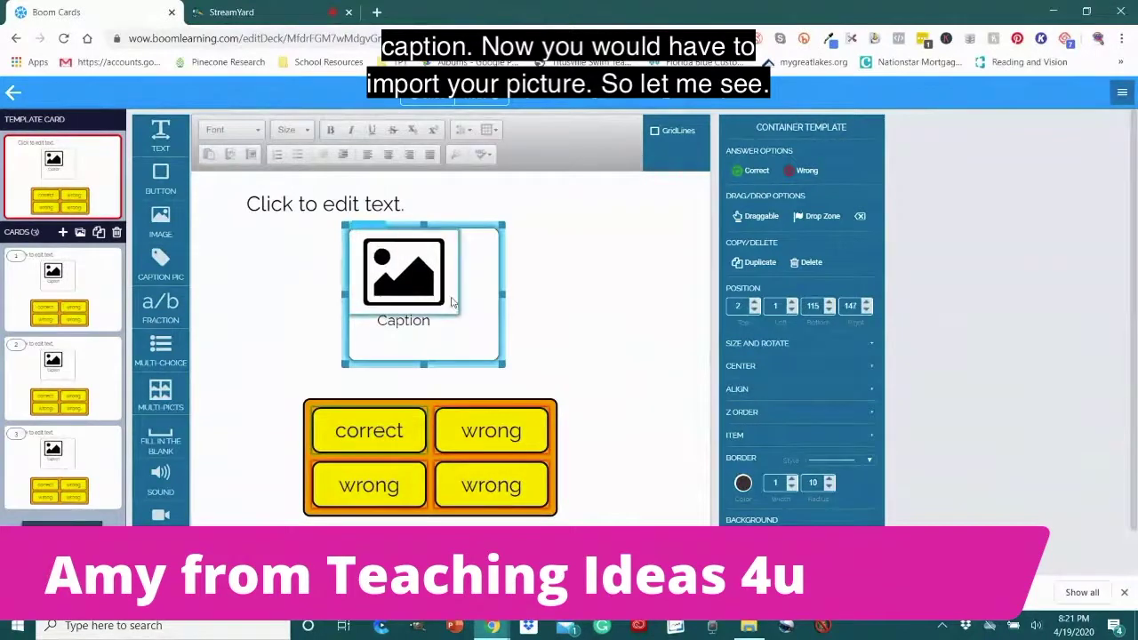
left_click(433, 300)
left_click_drag(460, 315, 480, 324)
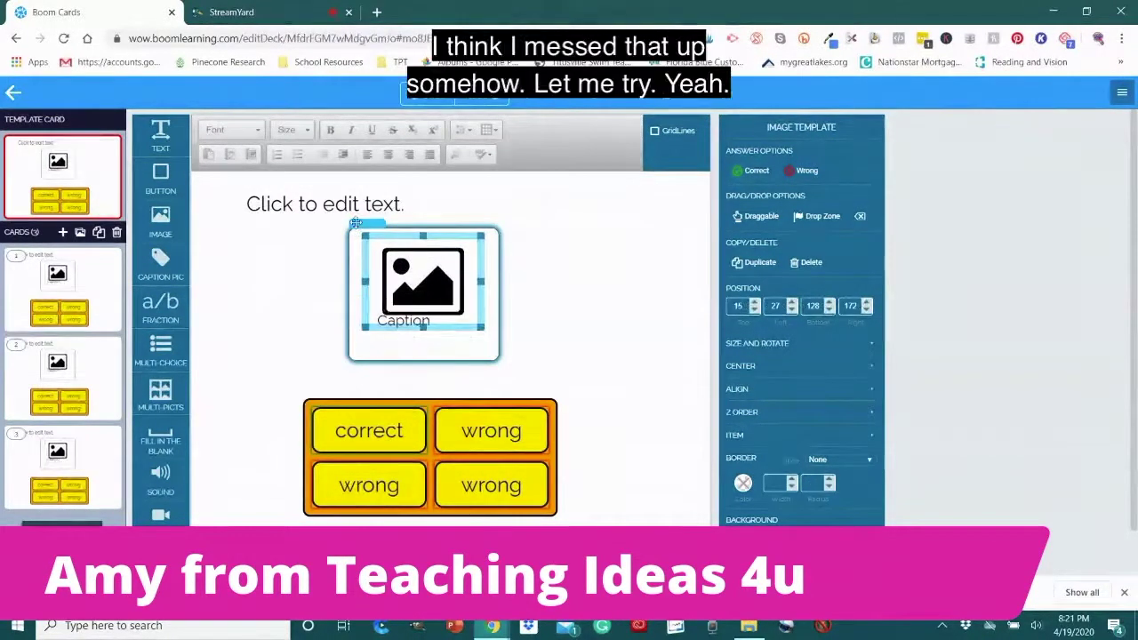
left_click(354, 230)
key("Delete")
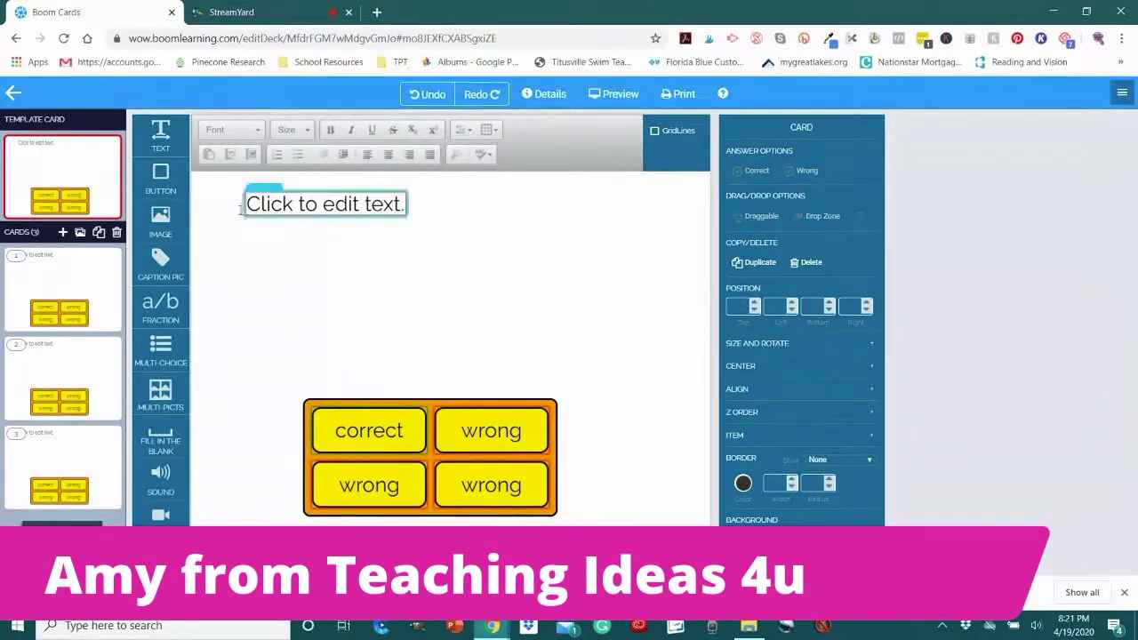
Step: Try arranging an image placeholder and the text box above the answer buttons, and delete the image placeholder
left_click_drag(160, 218, 383, 253)
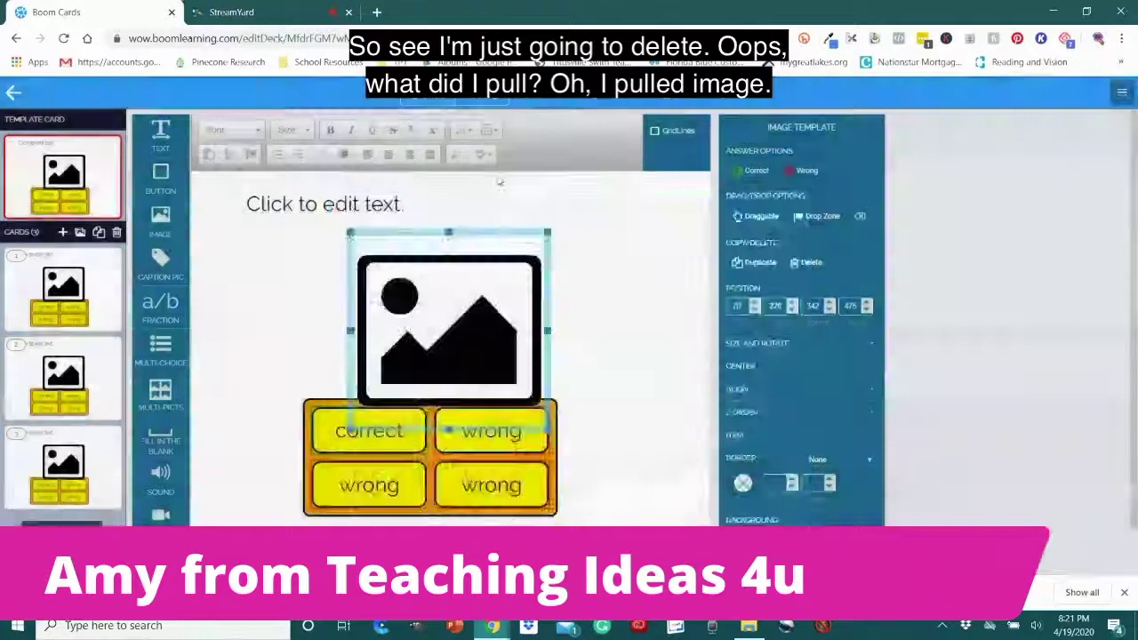
left_click(794, 208)
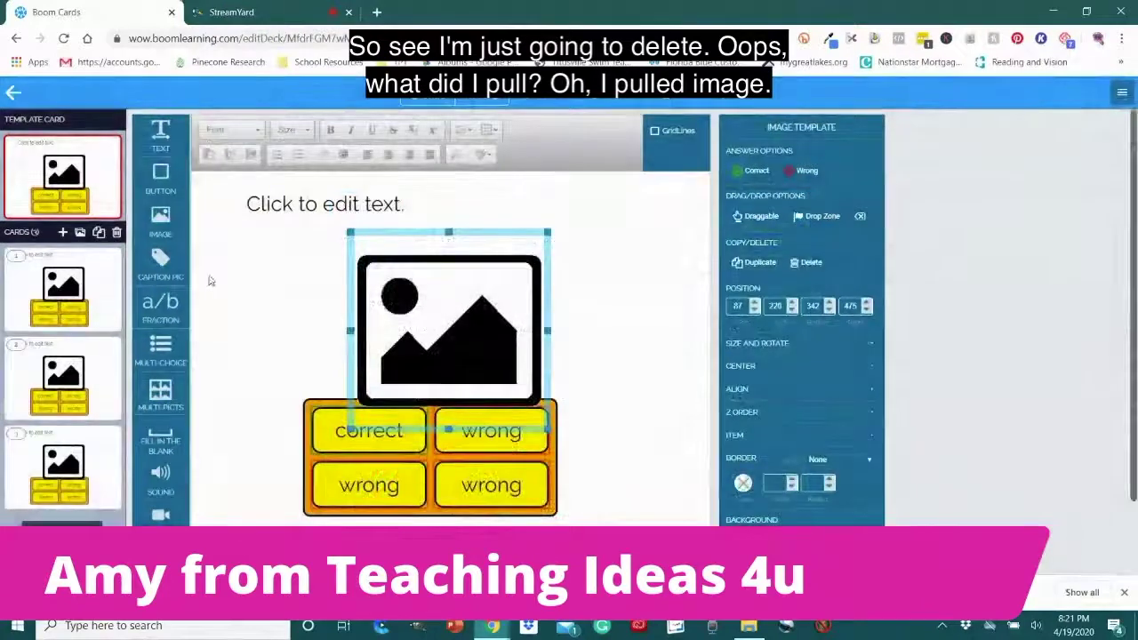
left_click_drag(455, 297, 445, 288)
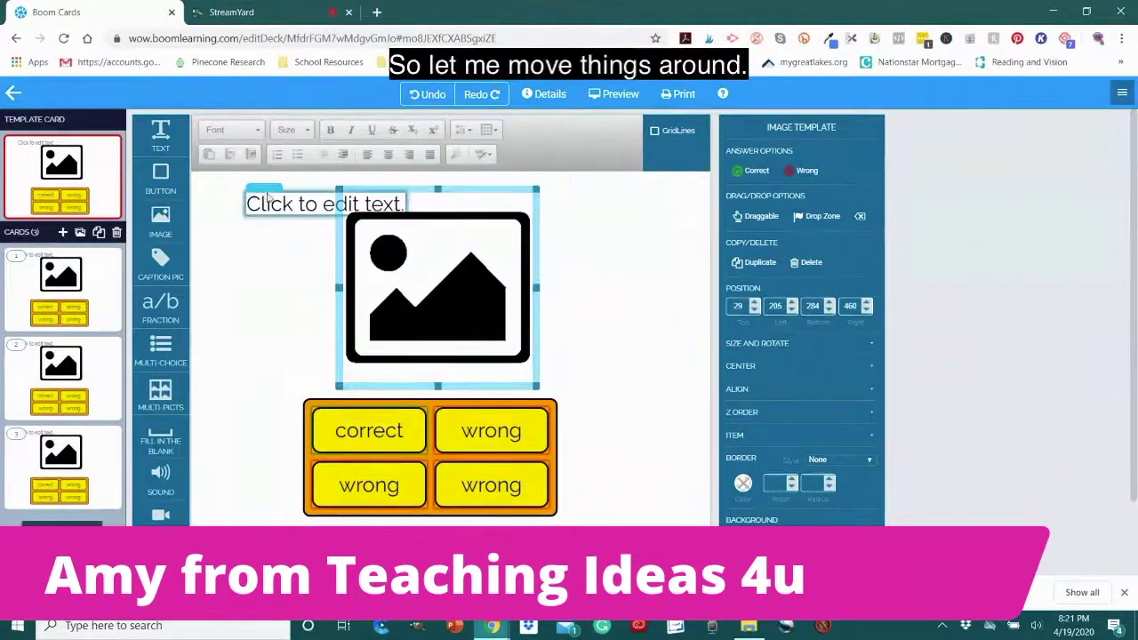
left_click_drag(264, 197, 230, 239)
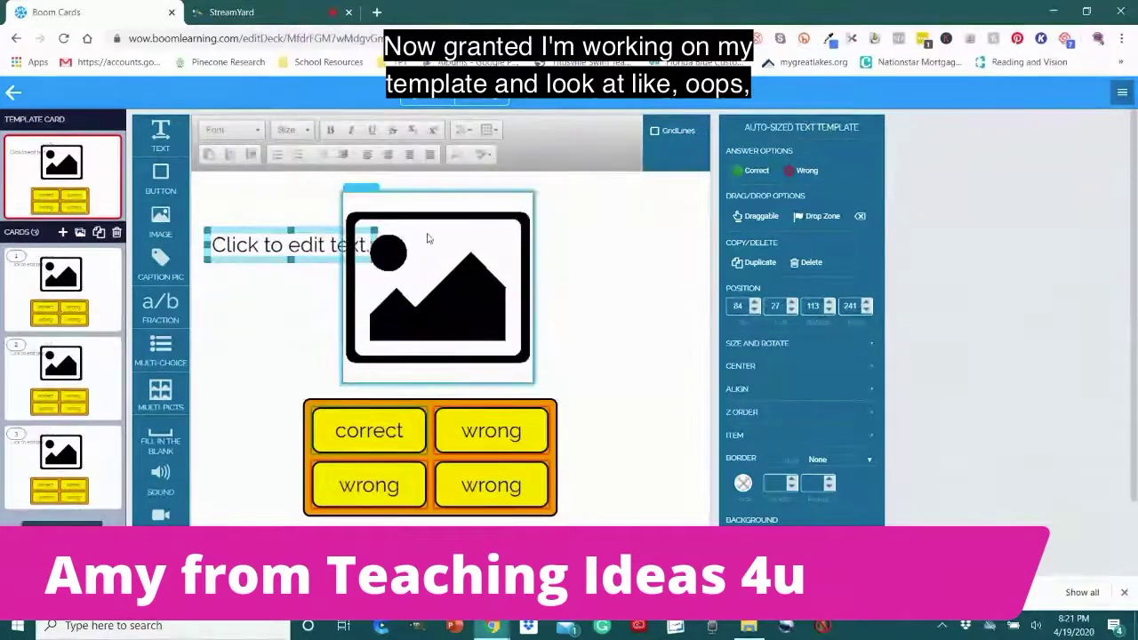
left_click(363, 191)
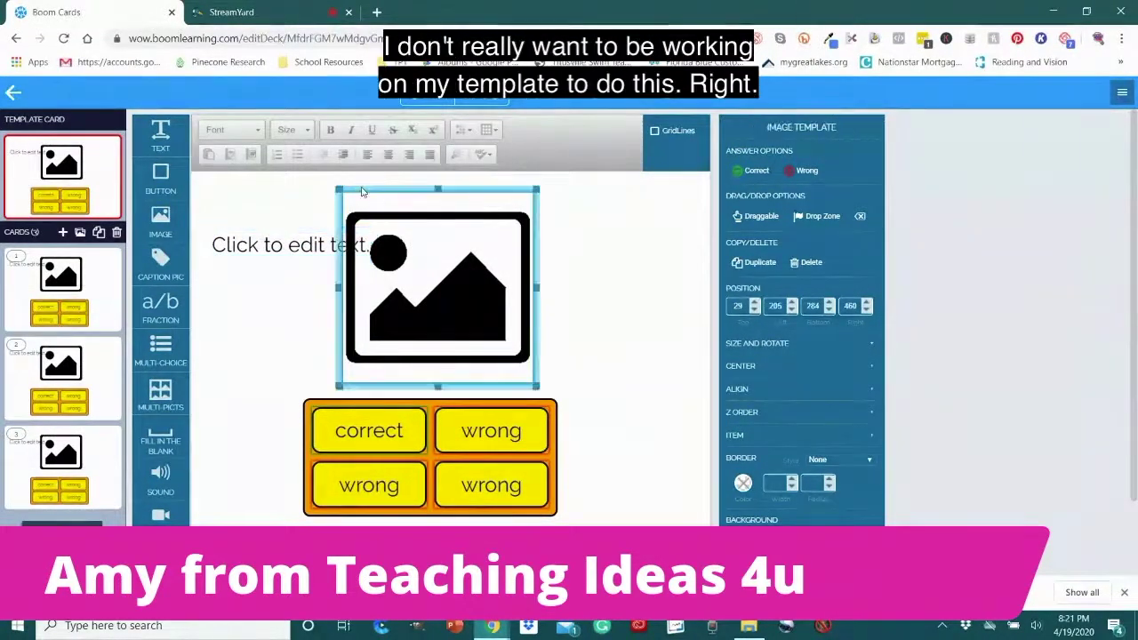
key("Delete")
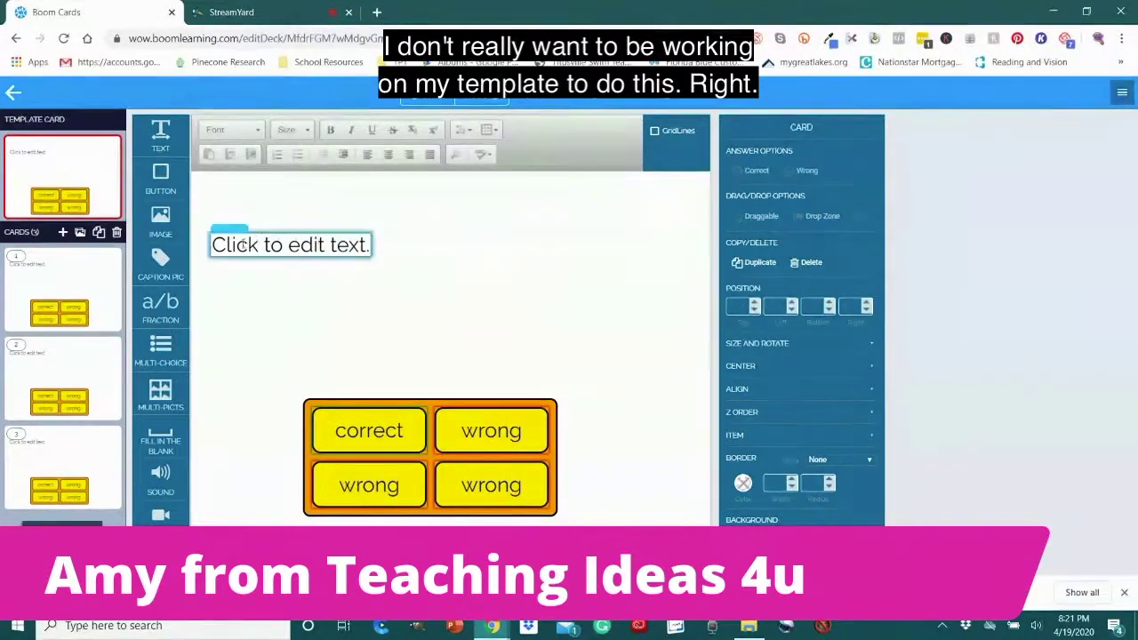
Step: Delete the "Click to edit text." text box from the template card
left_click(229, 226)
key("Delete")
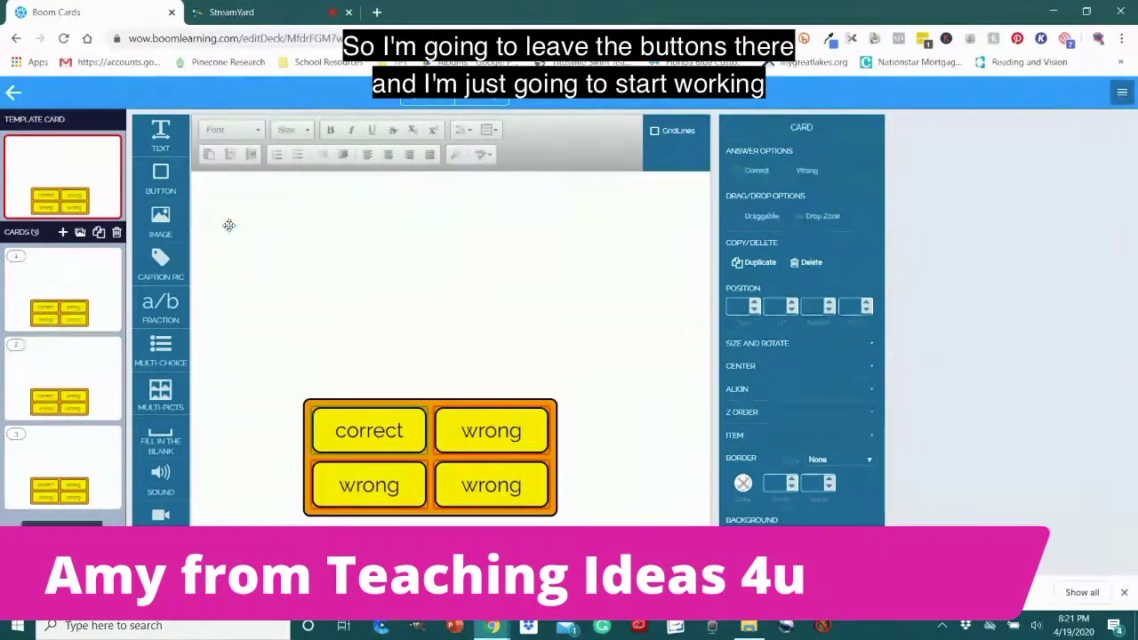
Step: Try out an image placeholder above the answer buttons on card 1, and delete it
left_click(69, 290)
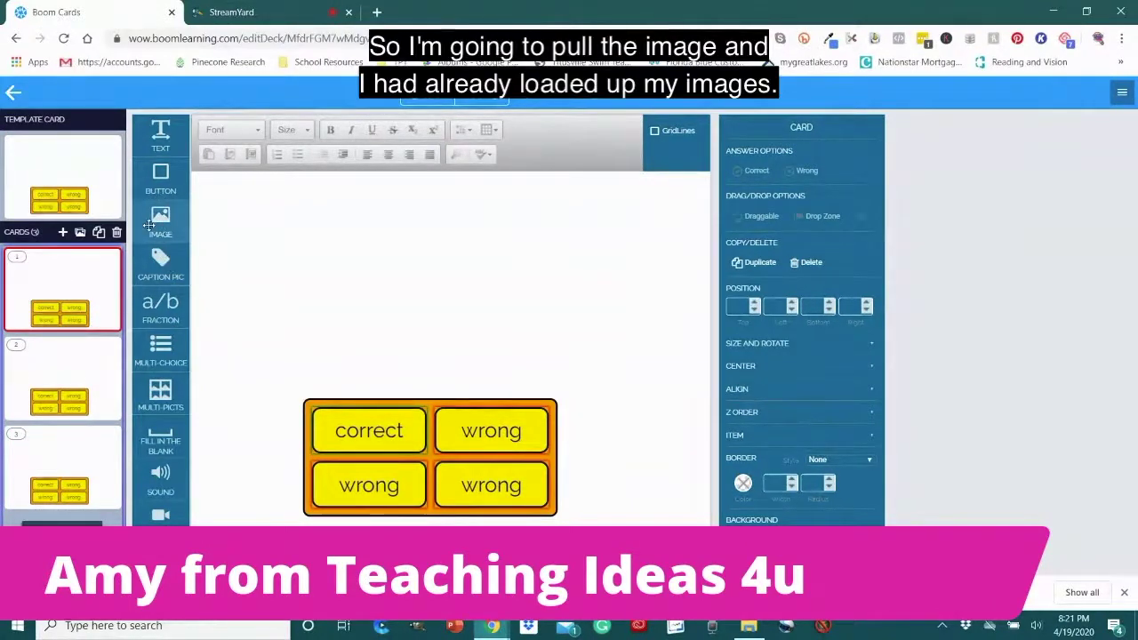
left_click_drag(160, 218, 442, 252)
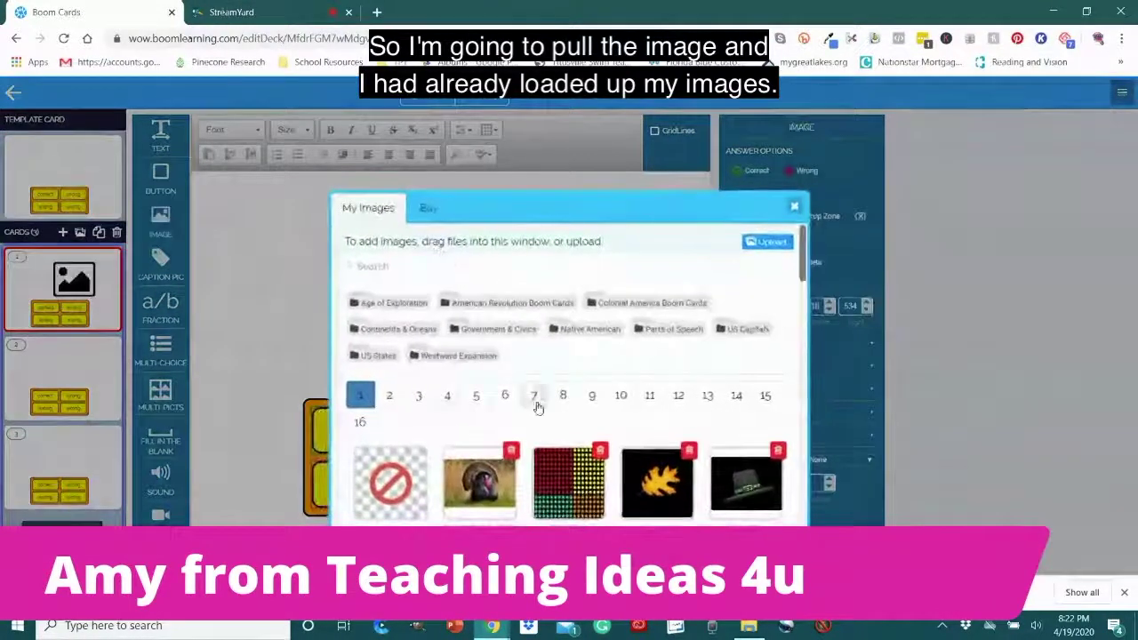
left_click(802, 209)
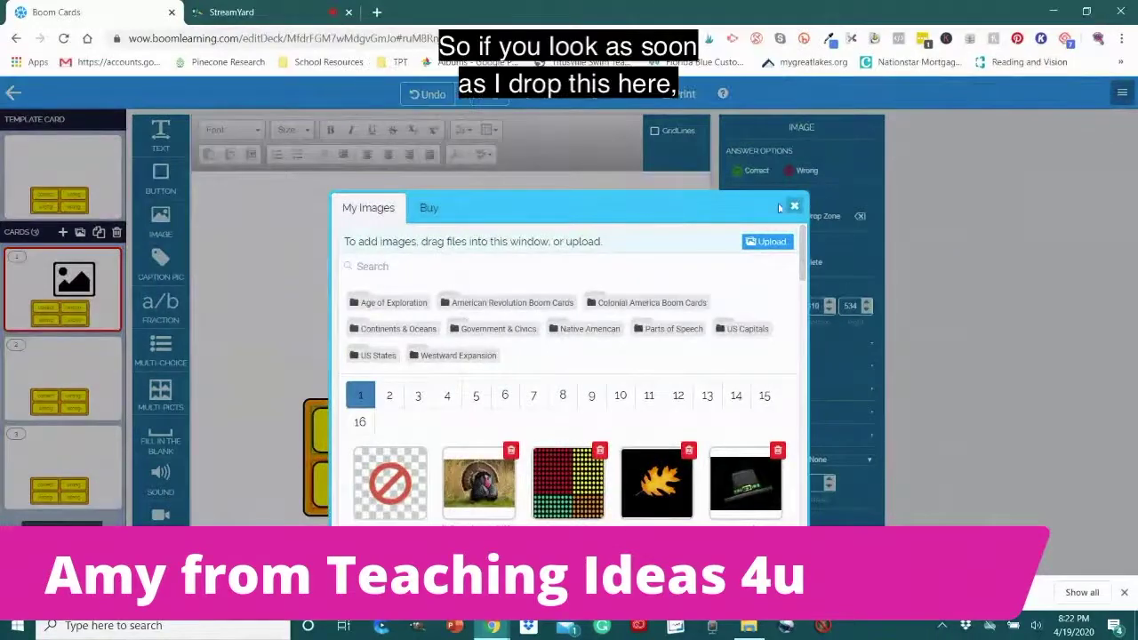
left_click_drag(483, 311, 432, 295)
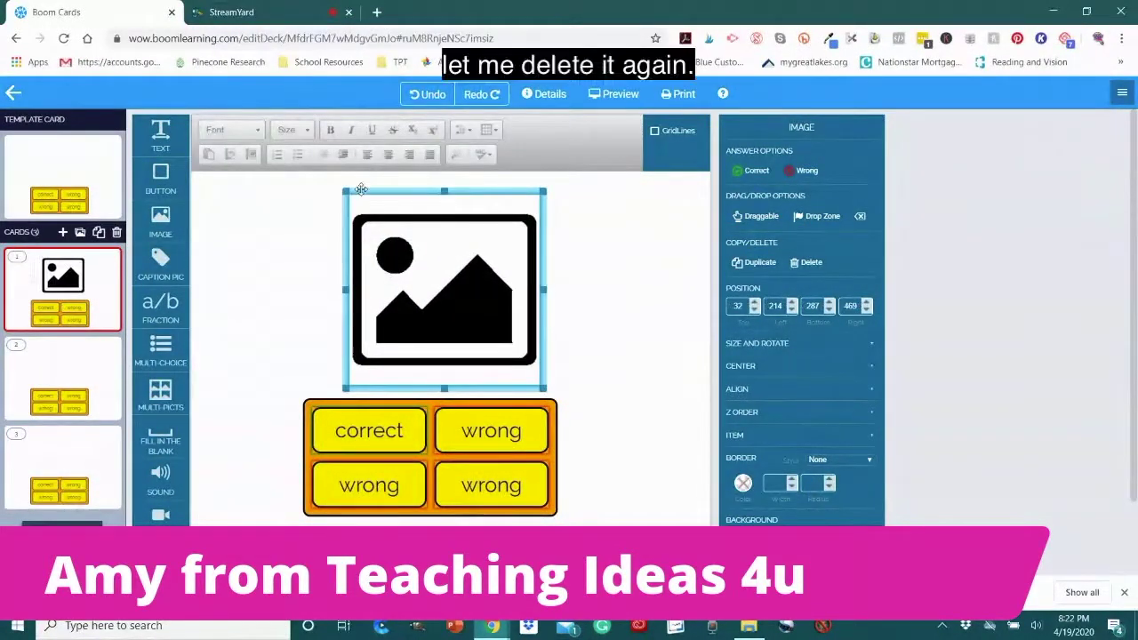
key("Delete")
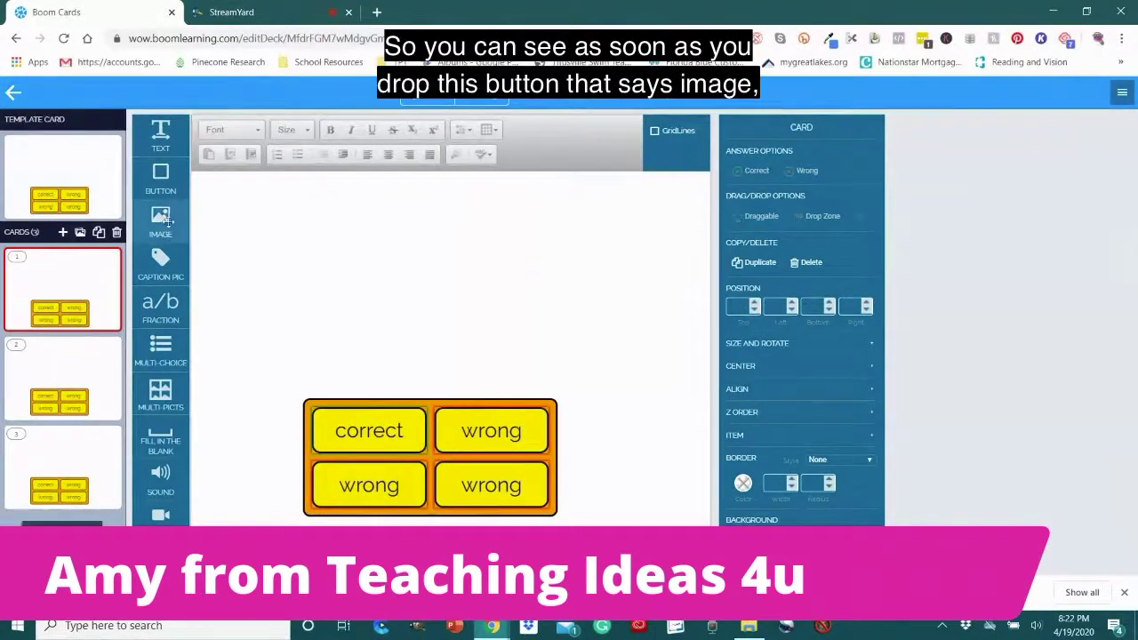
Step: Add the turkey photo from the uploaded images to card 1, above the answer buttons
left_click_drag(160, 221, 439, 251)
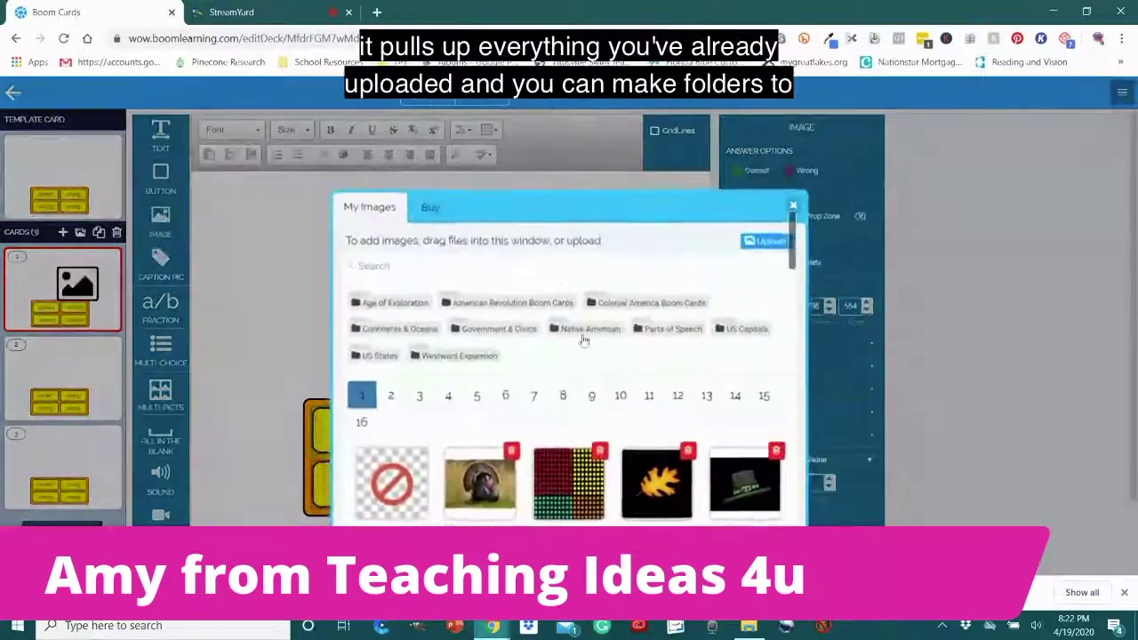
scroll(636, 435, "down", 3)
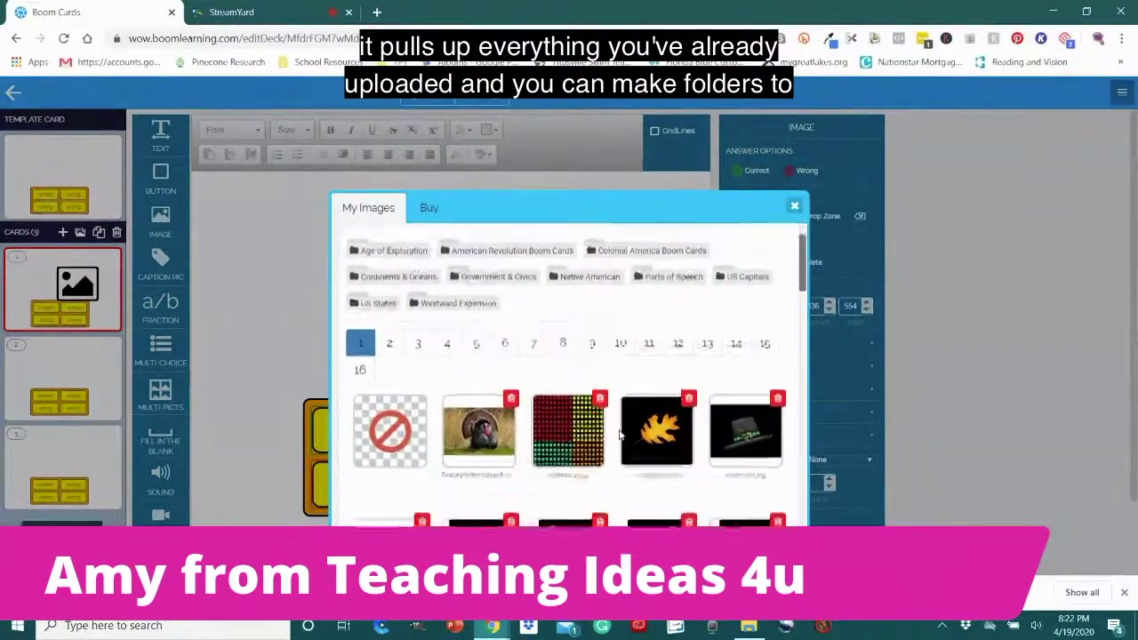
scroll(613, 417, "up", 3)
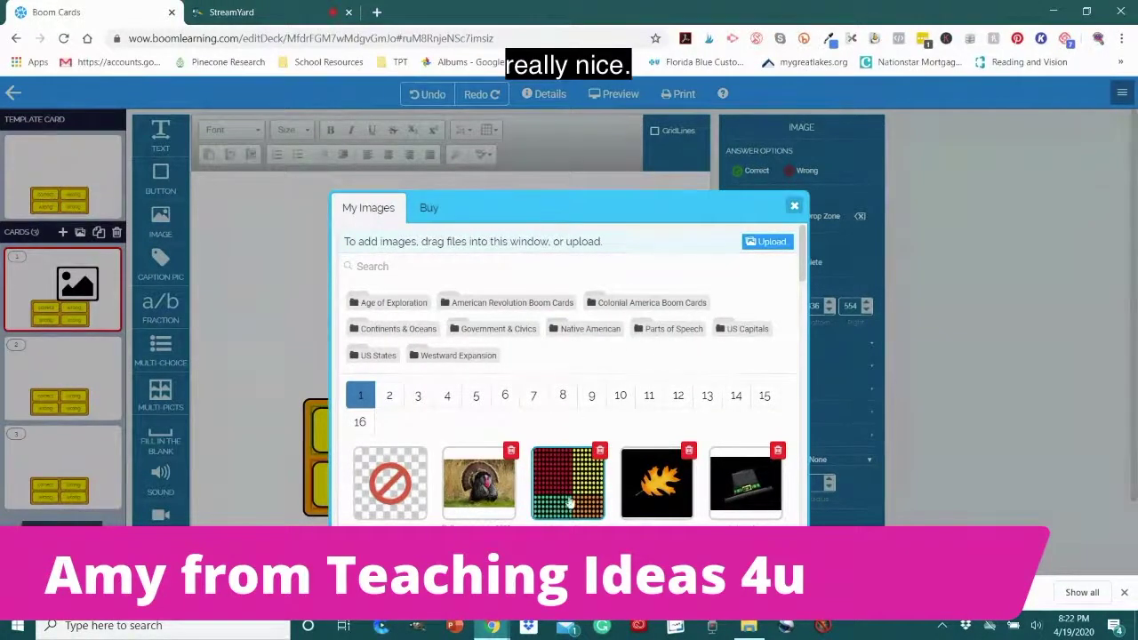
left_click(484, 483)
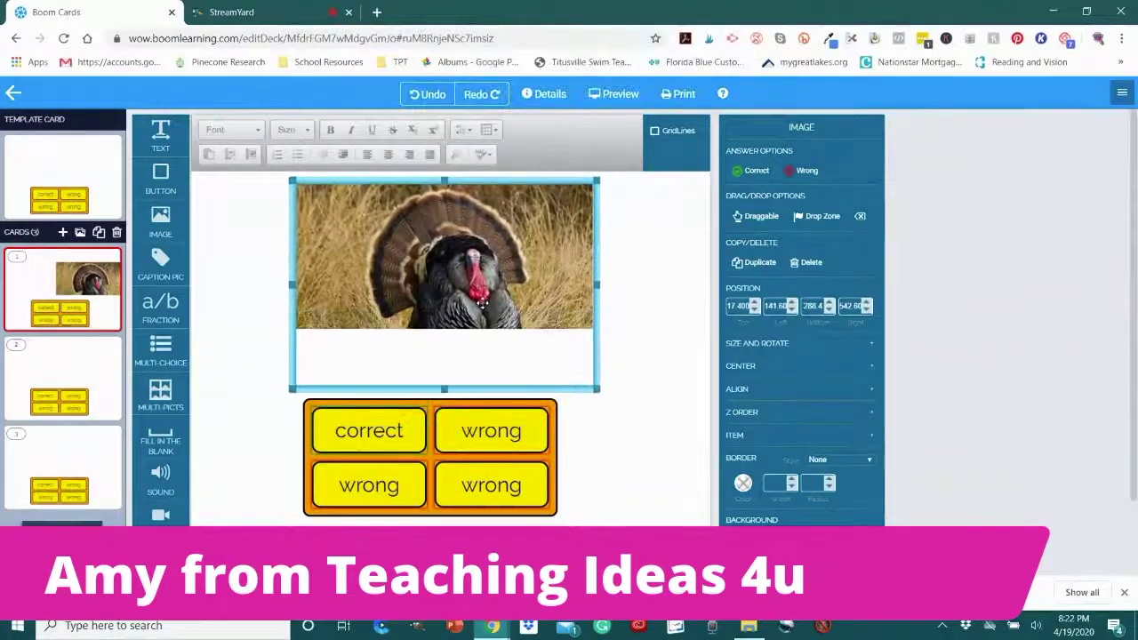
Step: Enlarge the turkey photo on card 1, fit its frame closely around the picture, and move it above the answer buttons
left_click_drag(624, 414, 560, 414)
left_click_drag(650, 468, 714, 512)
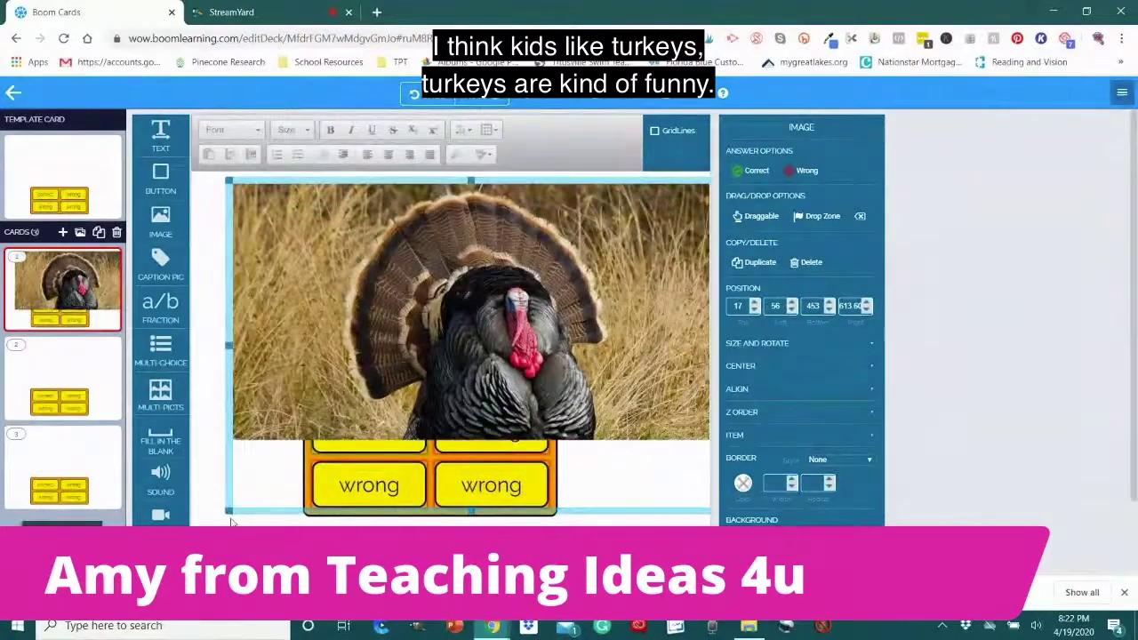
left_click_drag(230, 511, 224, 409)
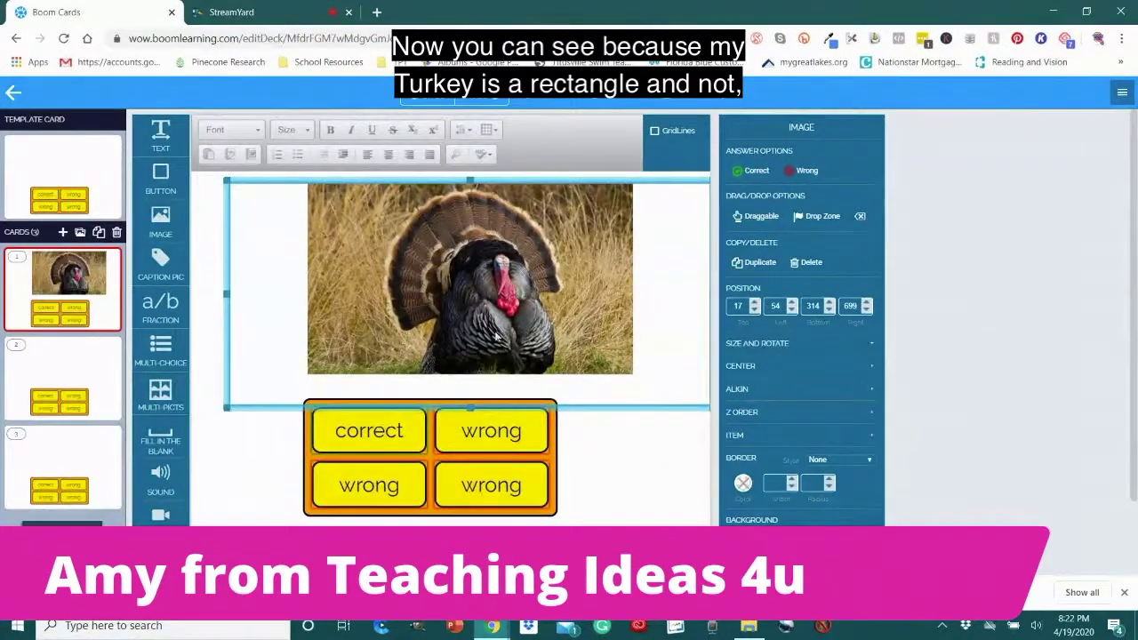
mouse_move(495, 336)
left_mouse_down()
mouse_move(480, 357)
mouse_move(478, 328)
left_mouse_up()
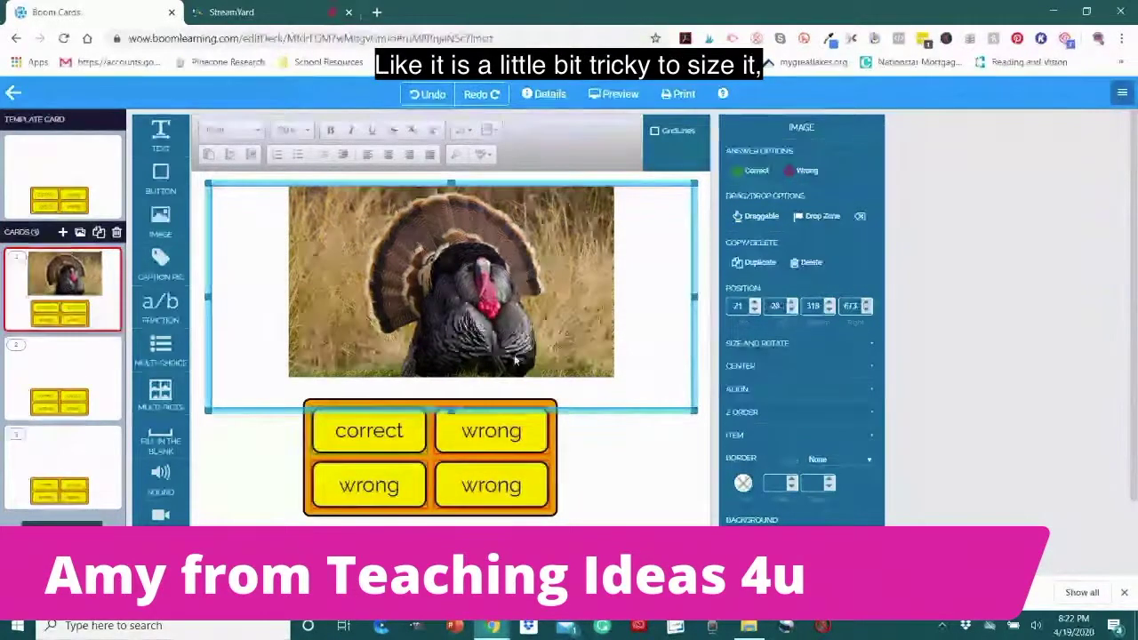
left_click_drag(696, 297, 541, 299)
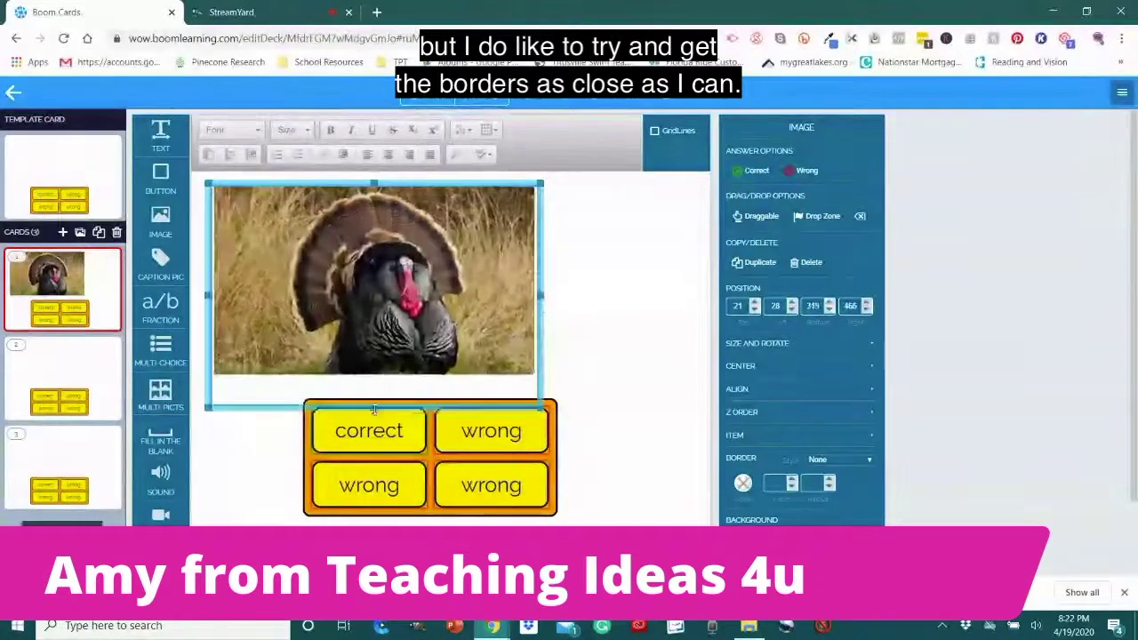
left_click_drag(396, 306, 463, 298)
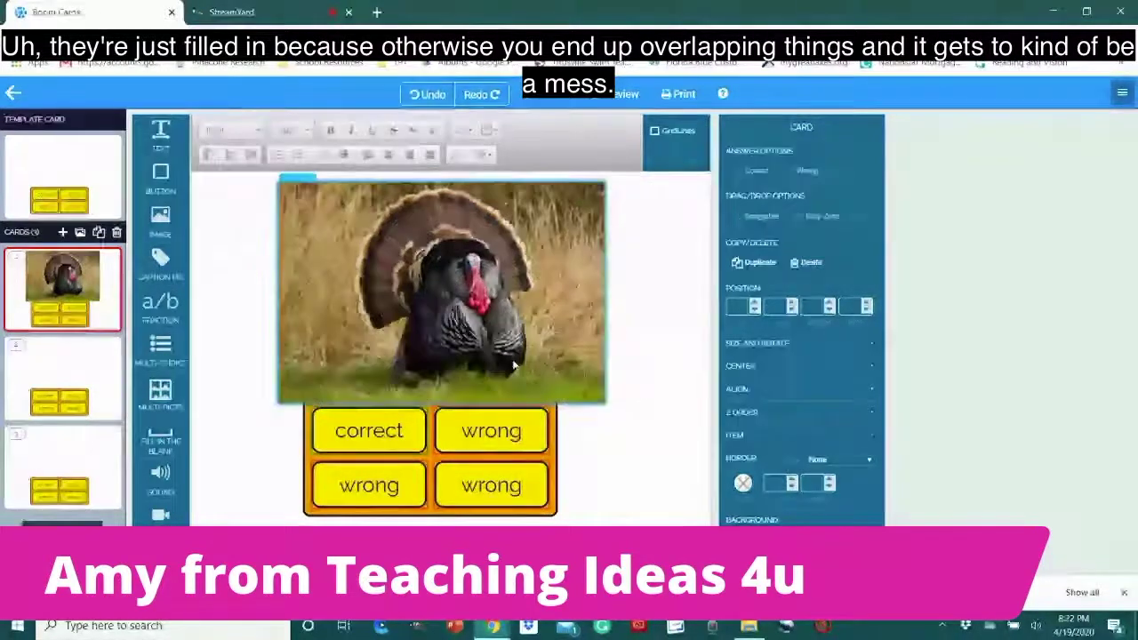
Step: Shrink the turkey photo until it clears the answer buttons, and centre it above them
mouse_move(281, 400)
left_mouse_down()
mouse_move(289, 374)
mouse_move(295, 383)
left_mouse_up()
left_click(328, 363)
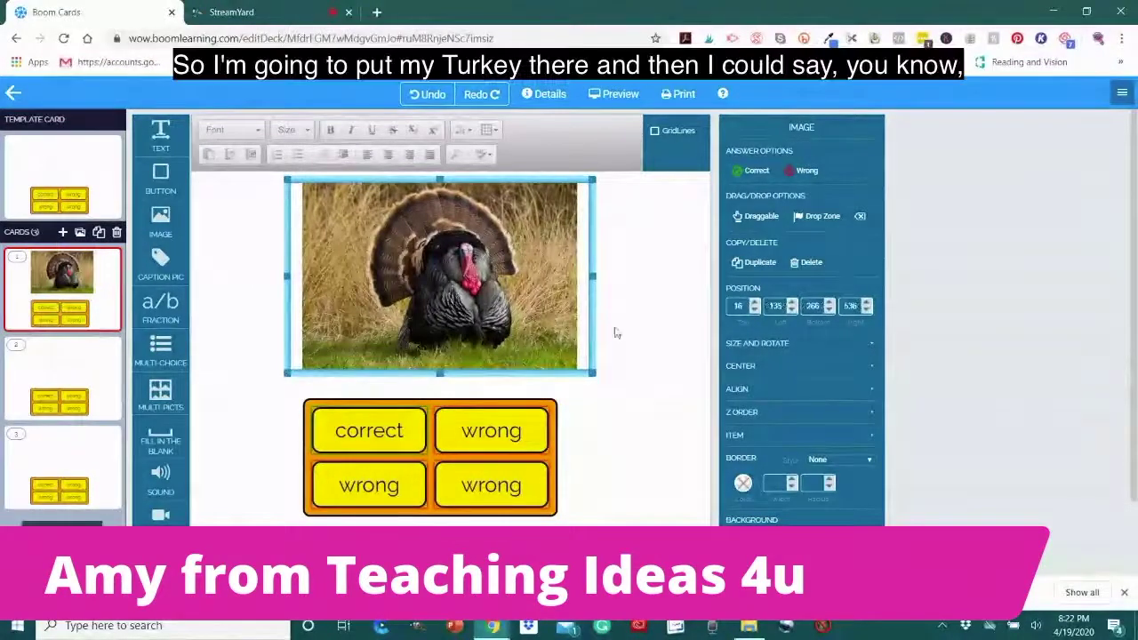
left_click(623, 361)
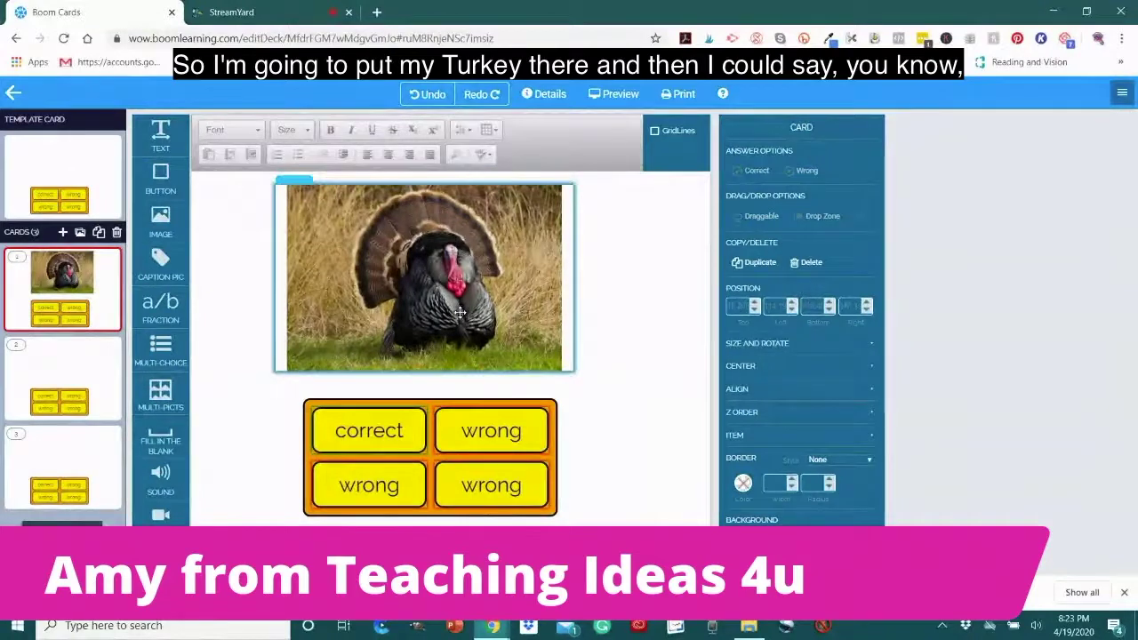
left_click_drag(460, 312, 463, 312)
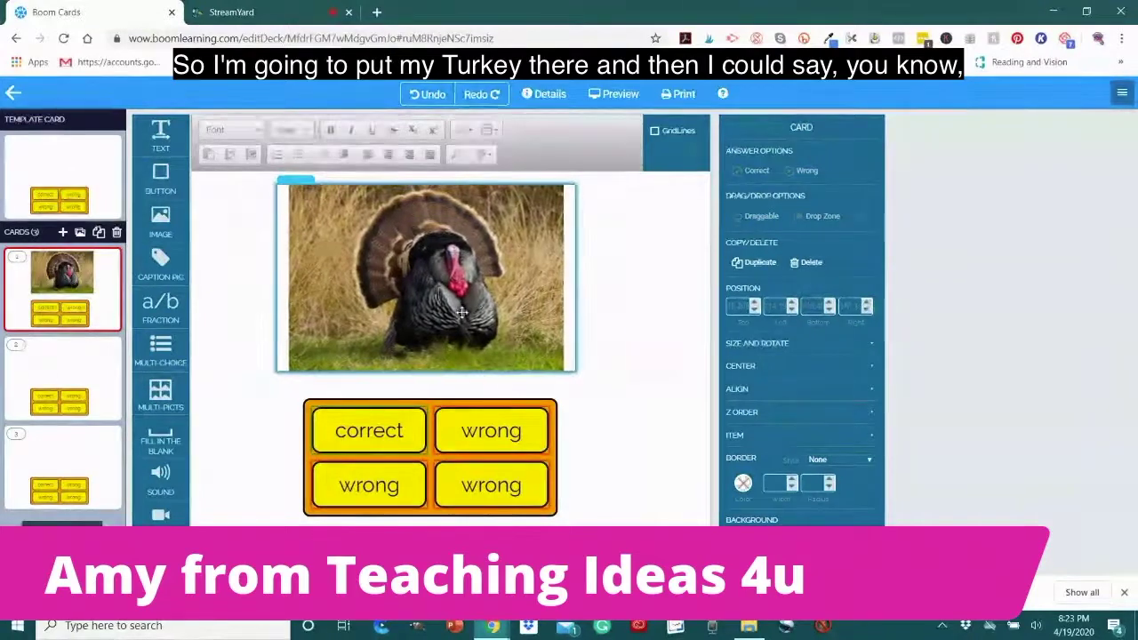
Step: Try "chicken" as the text of the correct-answer button on card 1
double_click(523, 412)
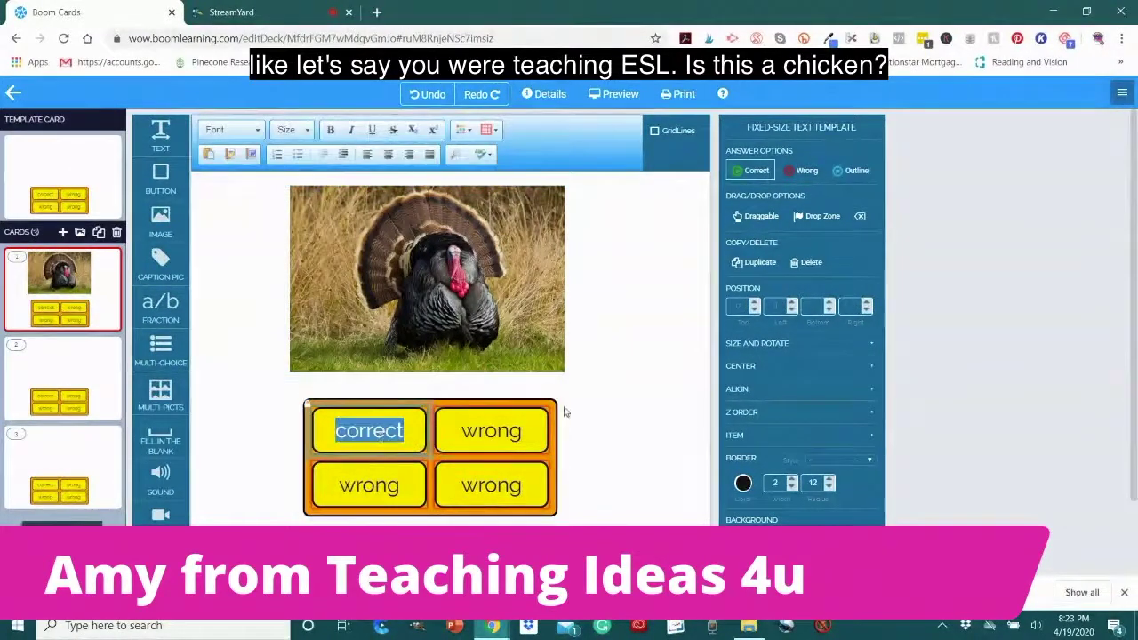
type("chicken")
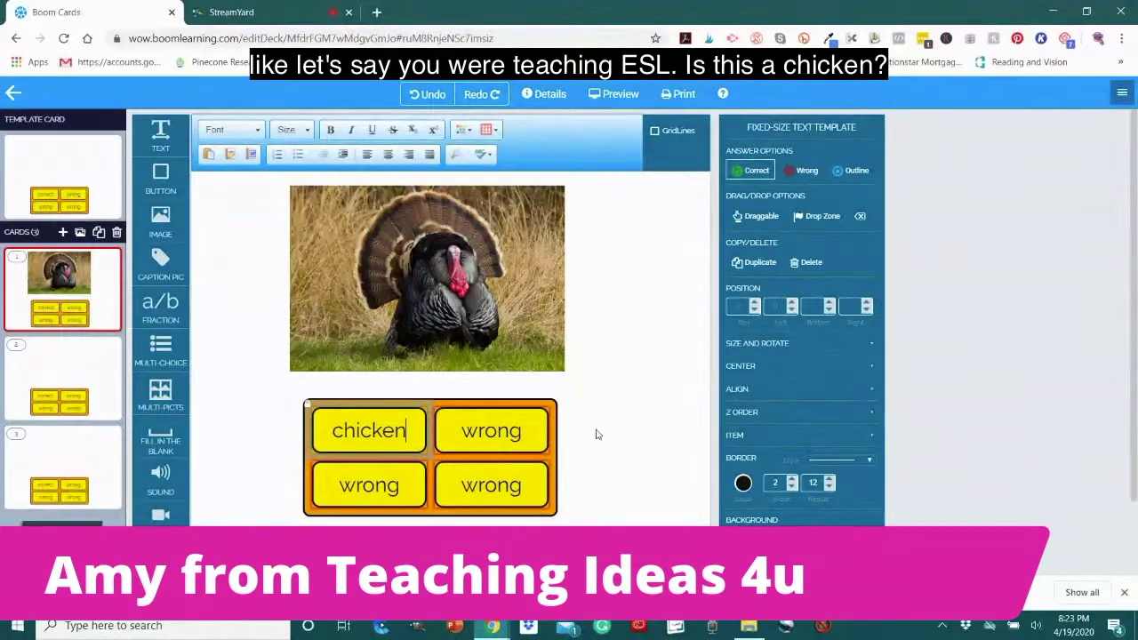
left_click(515, 431)
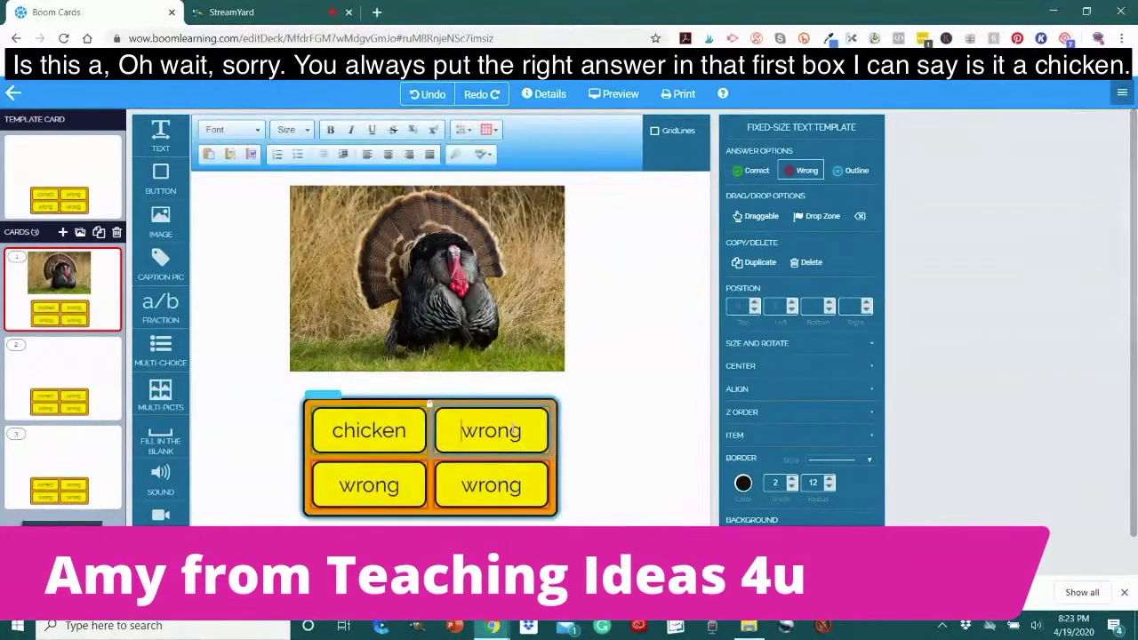
Step: Set the correct answer on card 1 to "turkey" and the wrong answer beside it to "chicken"
double_click(367, 432)
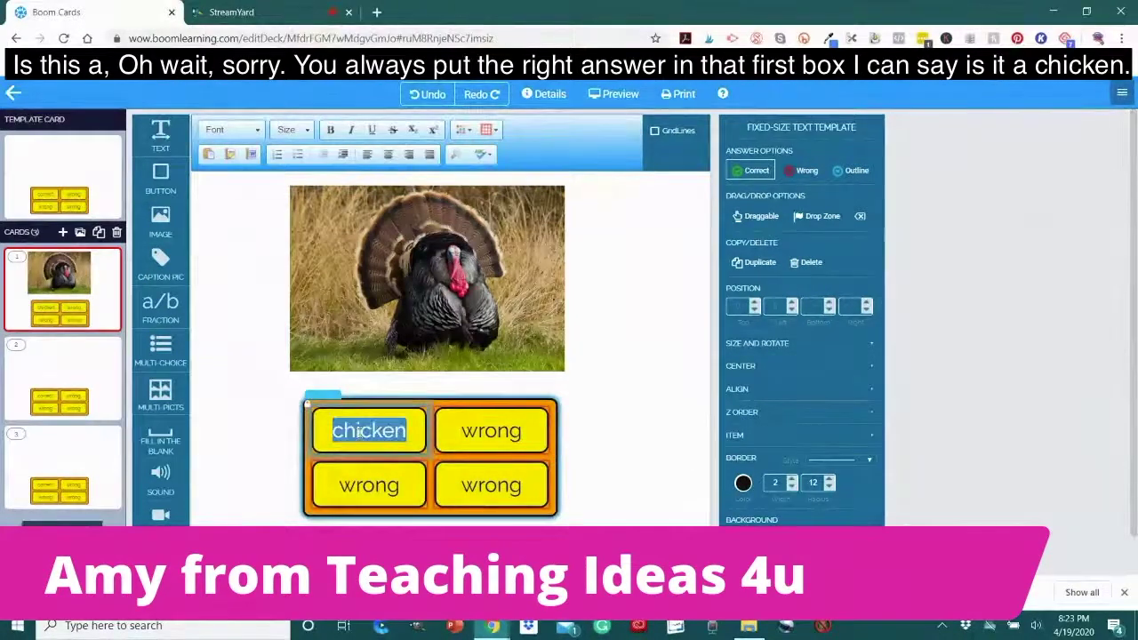
type("turkey")
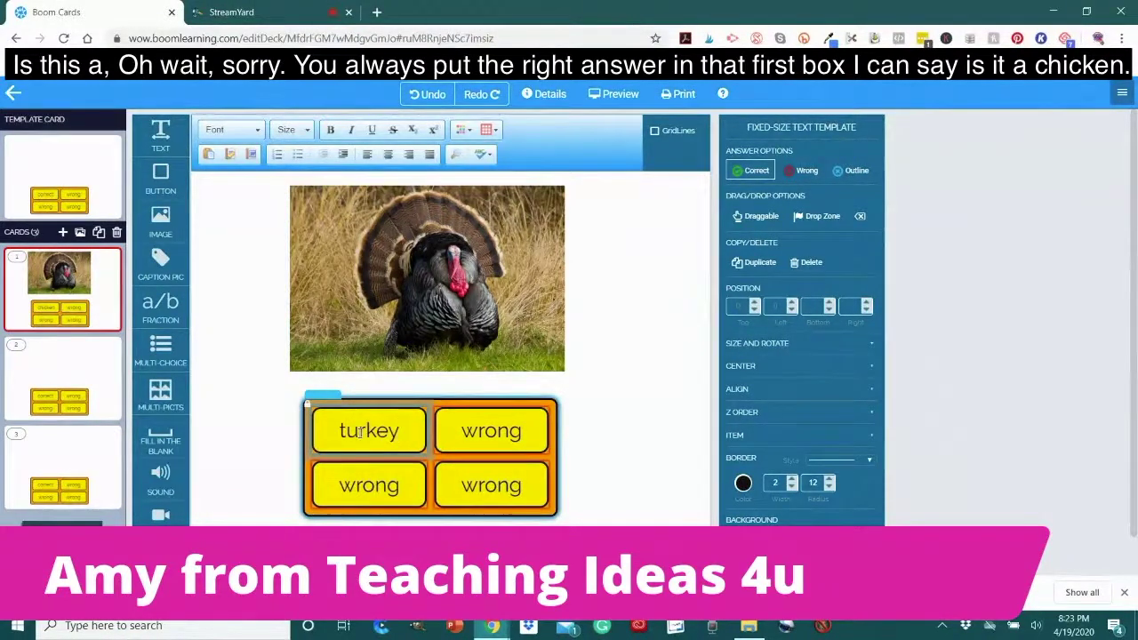
left_click(492, 431)
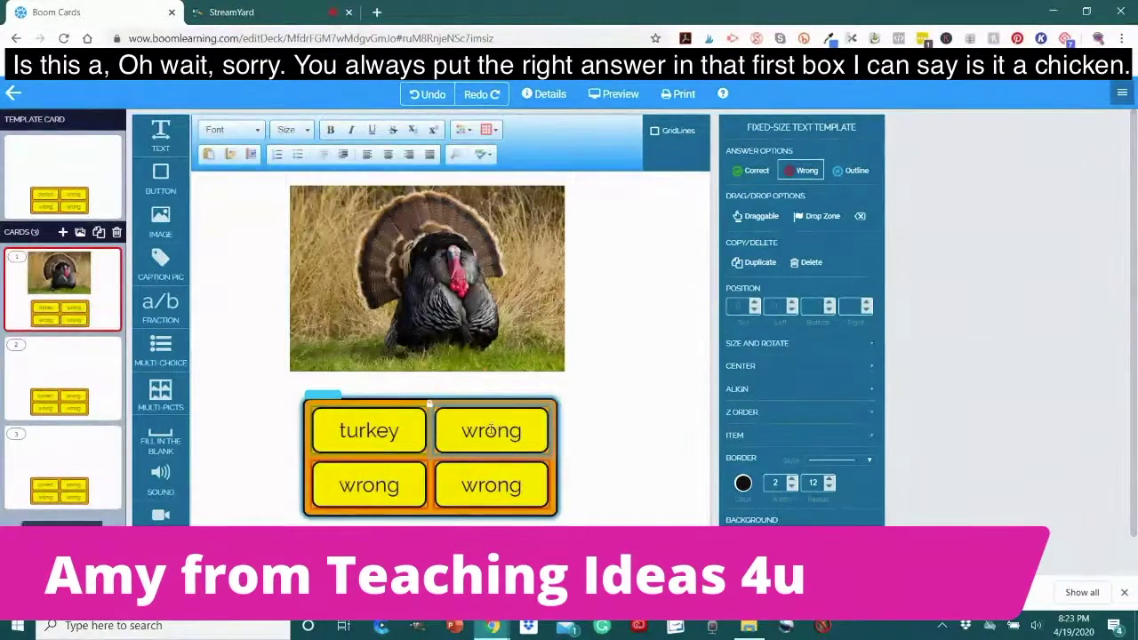
type("chicken")
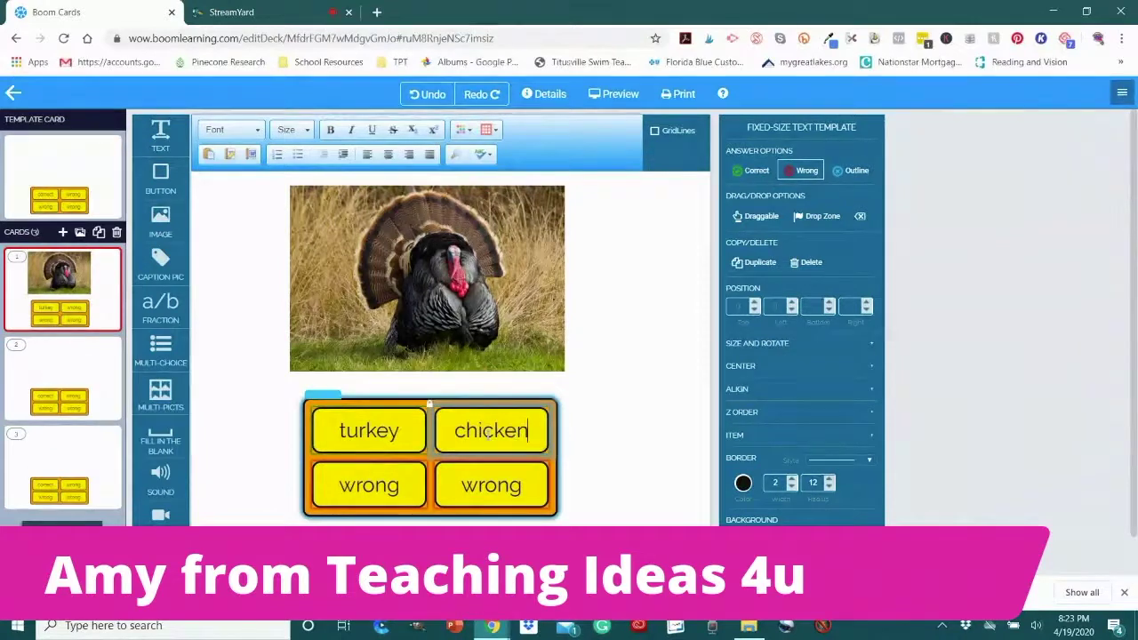
Step: Replace the two wrong answers in the lower row of card 1 with "duck" and "penguin"
left_click(372, 486)
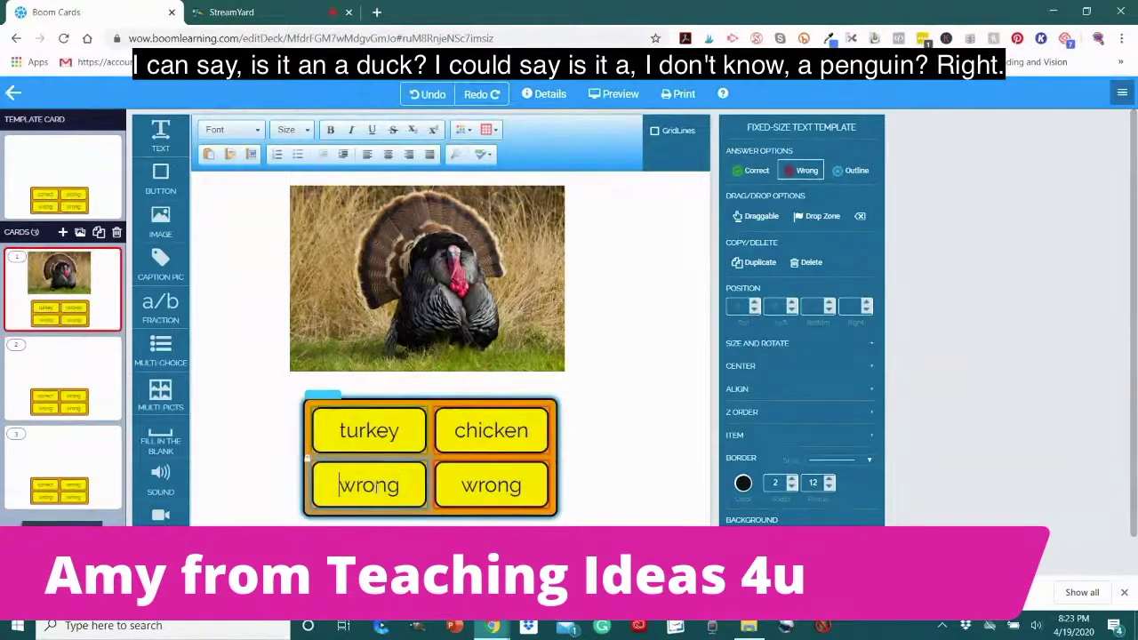
double_click(373, 486)
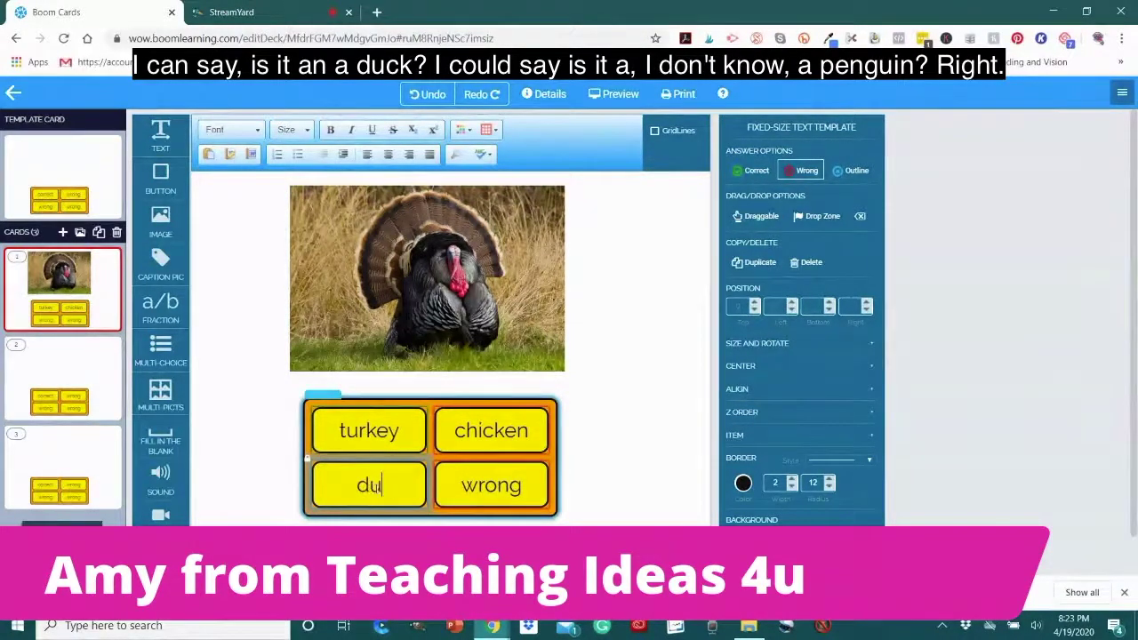
left_click(481, 486)
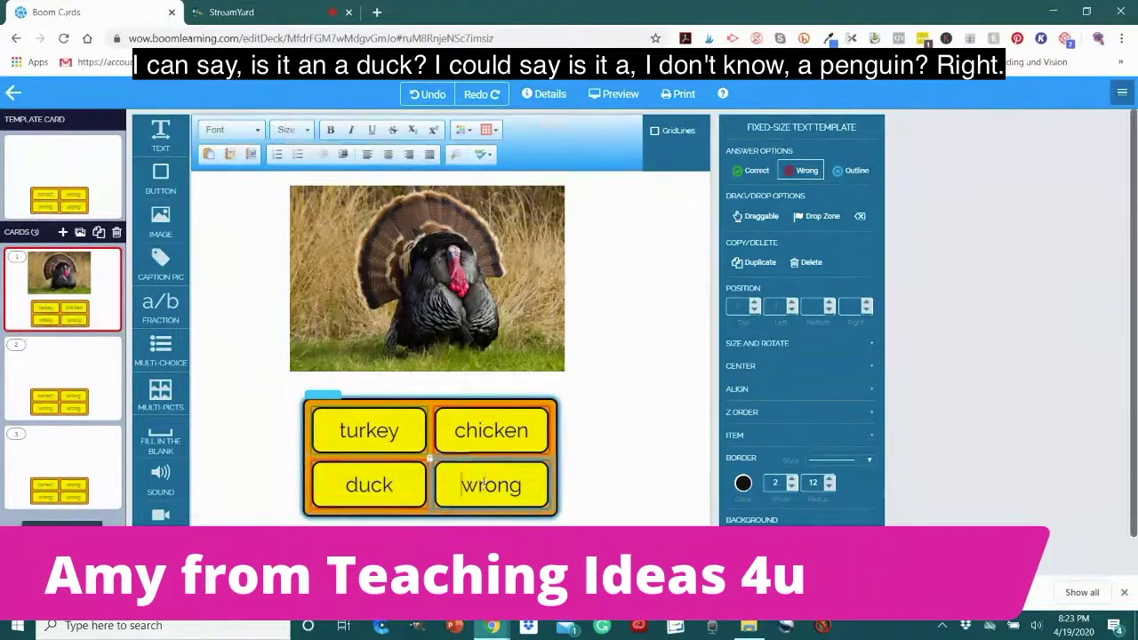
double_click(481, 486)
type("penguin")
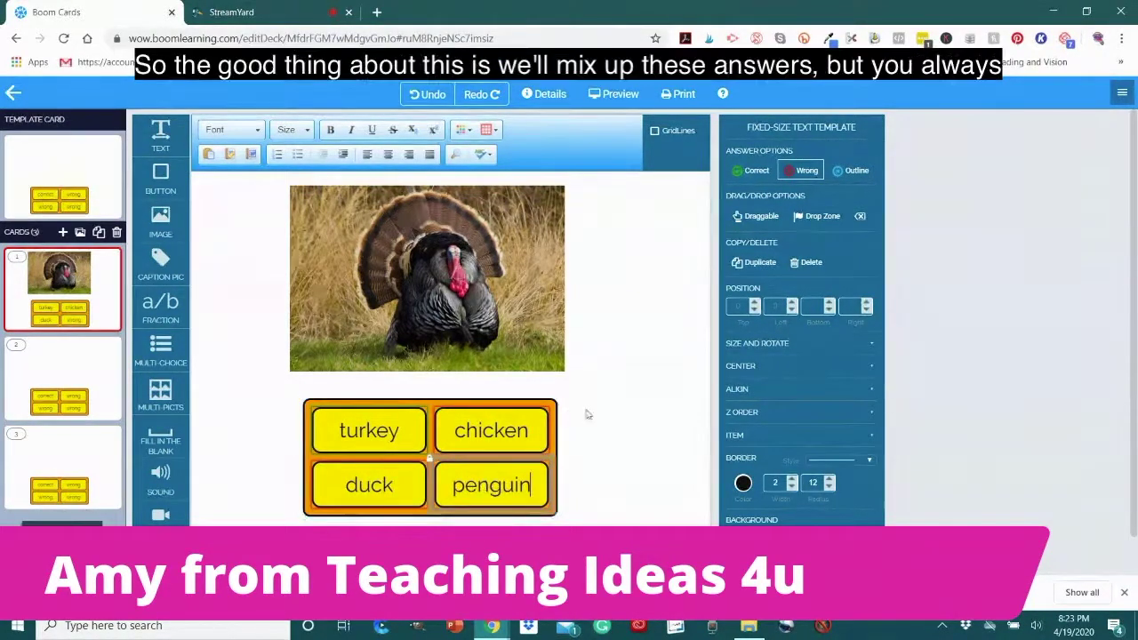
left_click(622, 411)
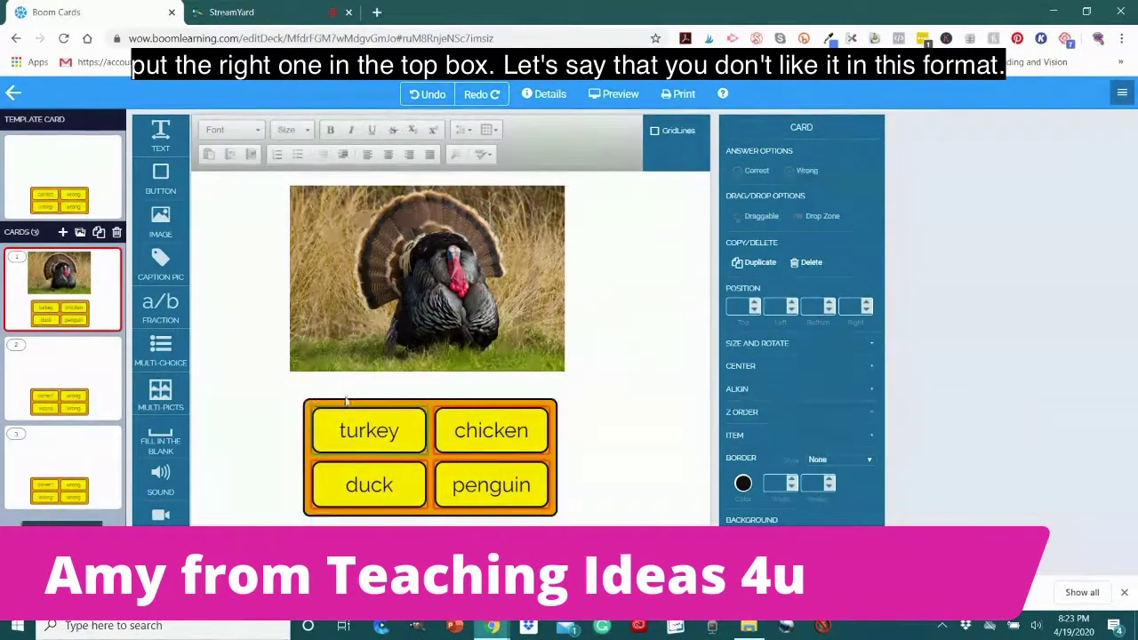
Step: Try stacking the four answers on card 1 by setting the answer container to 1 button across
left_click(433, 408)
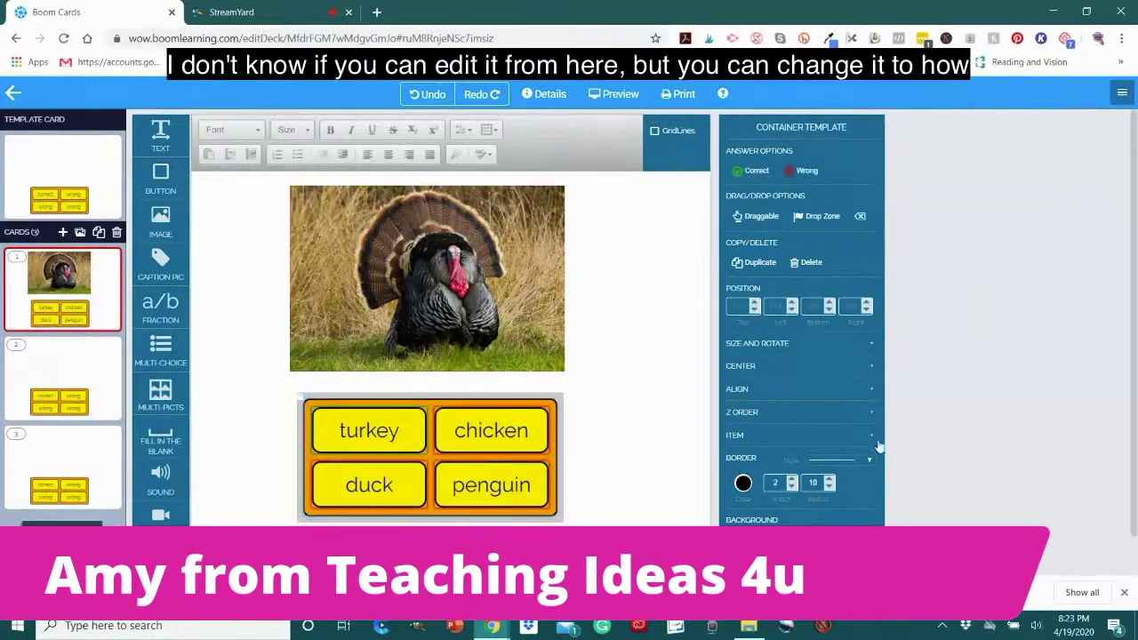
scroll(887, 459, "down", 1)
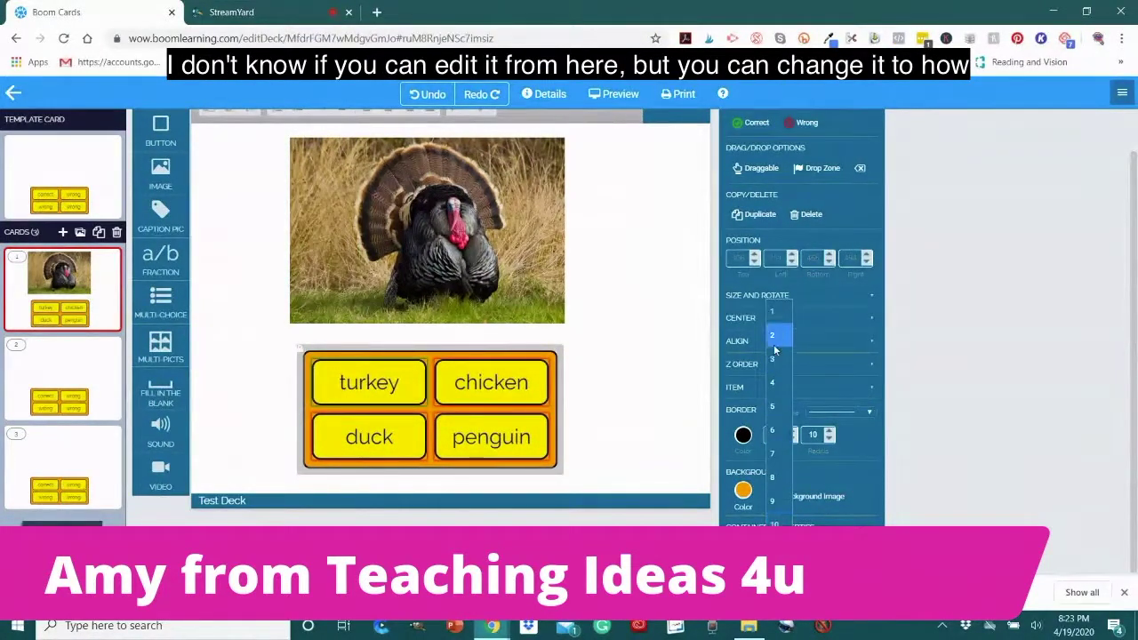
left_click(774, 338)
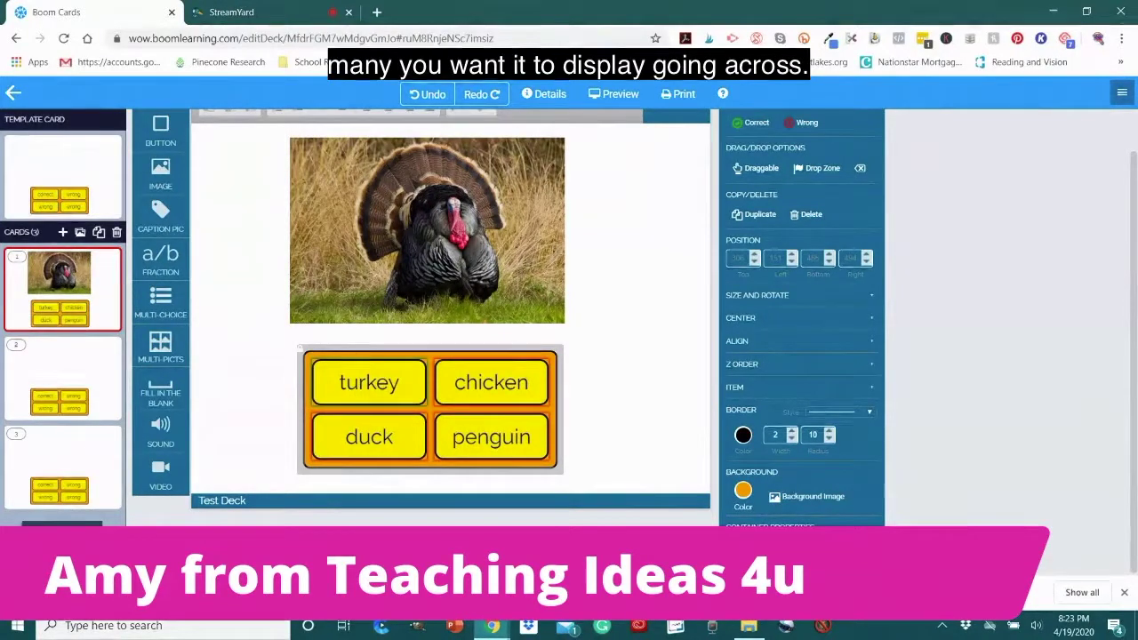
left_click(780, 311)
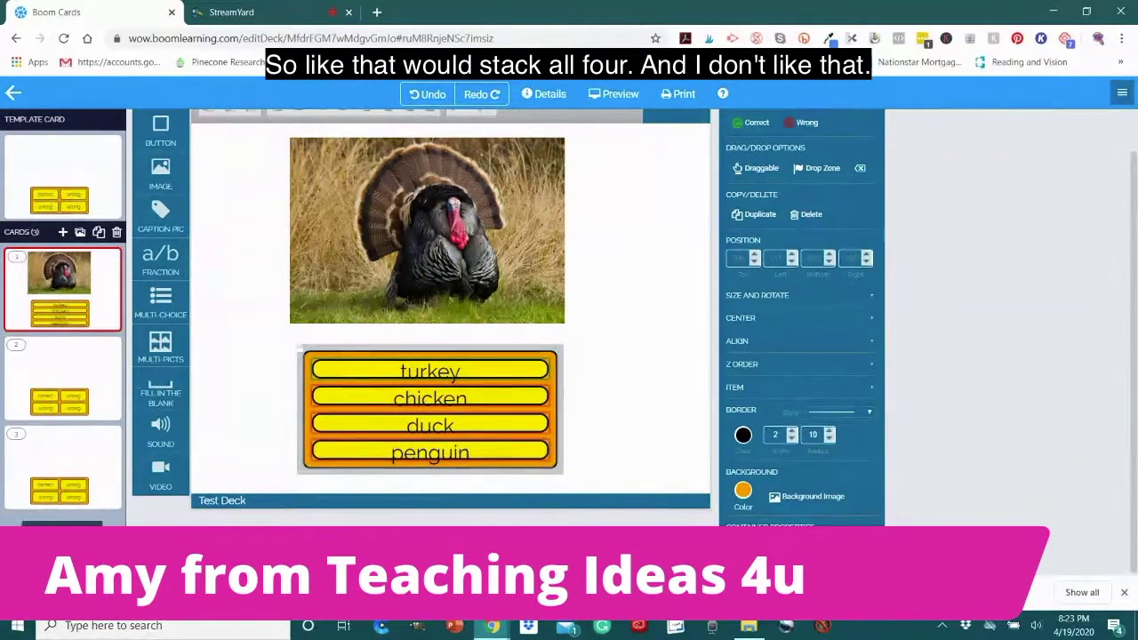
Step: Set the answer container on card 1 to 4 buttons across, and try to move the block
left_click(780, 545)
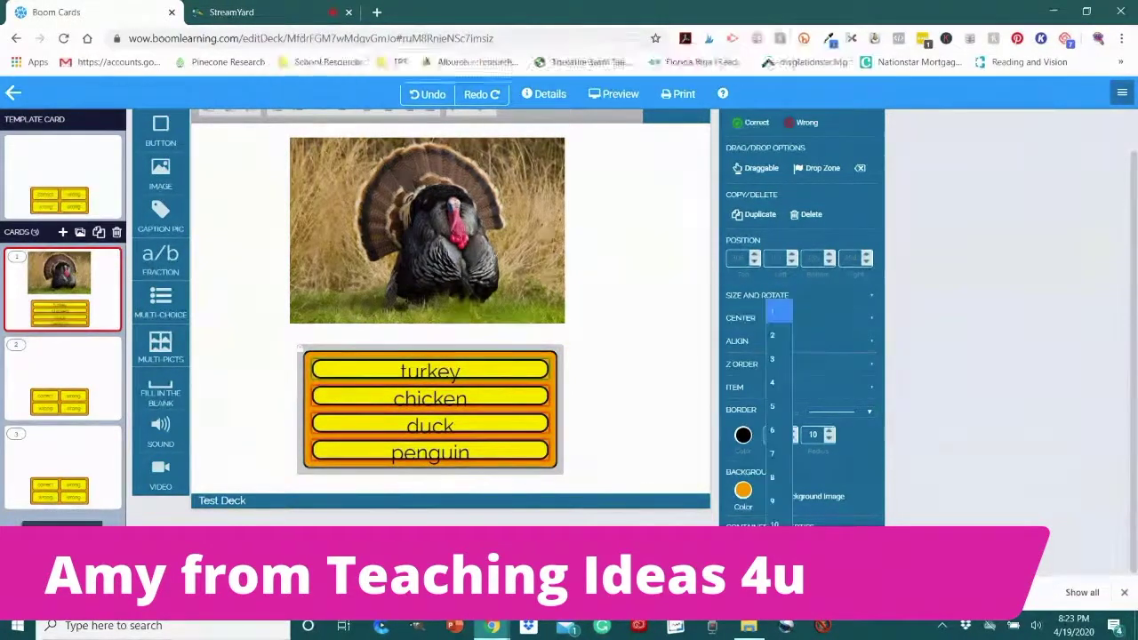
left_click(782, 387)
left_click_drag(560, 428, 307, 434)
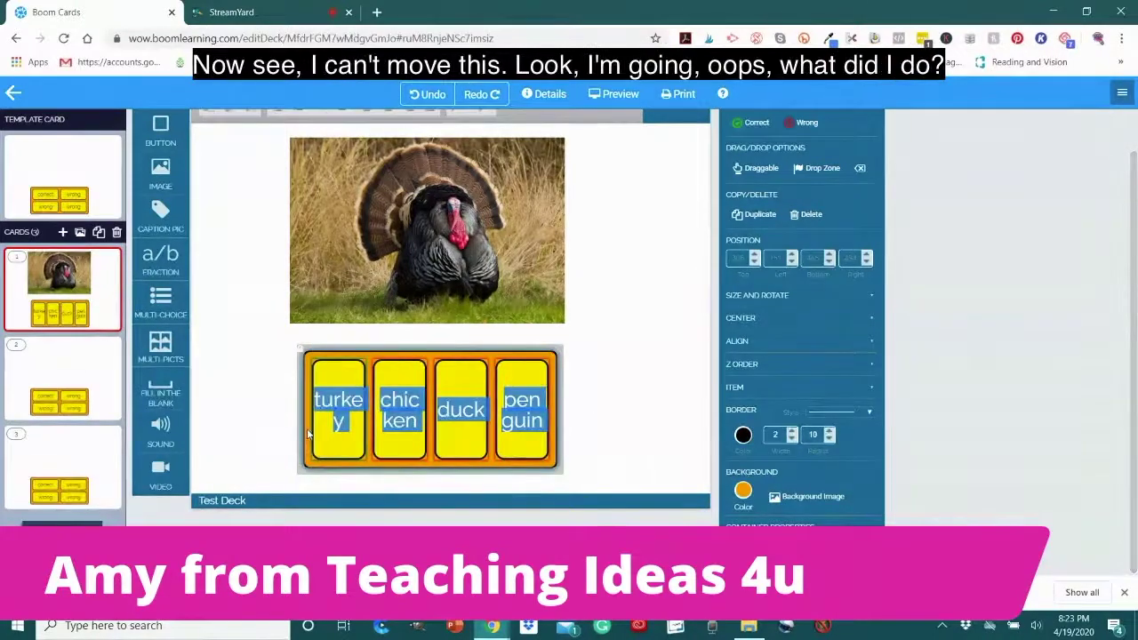
Step: Try again to move the answer container on card 1, and set it back to 2 buttons across
left_click(302, 356)
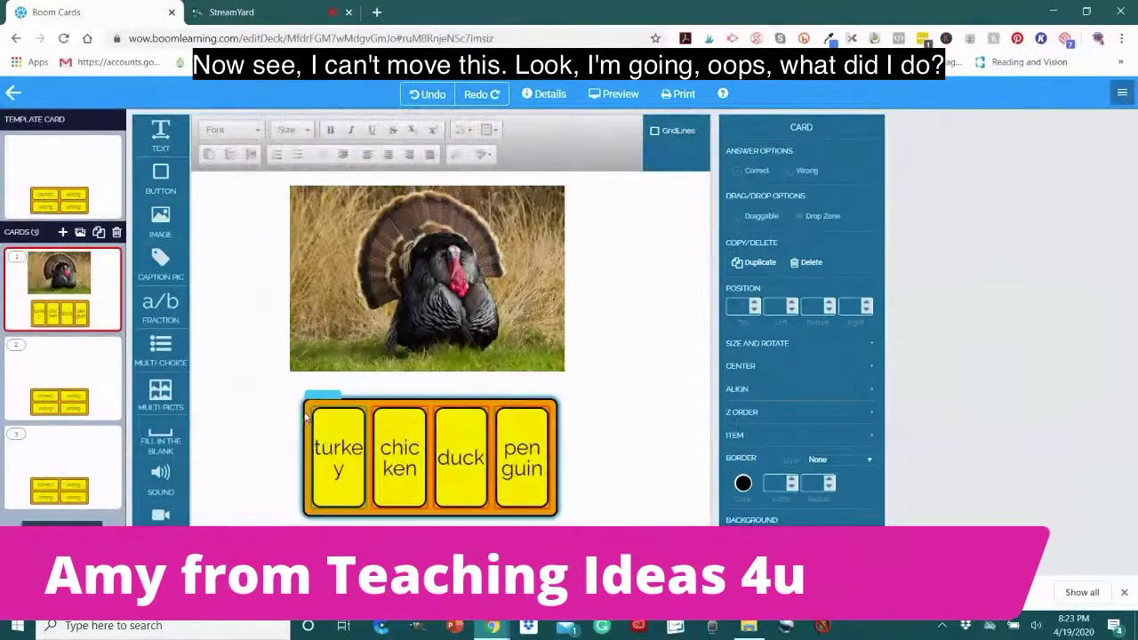
left_click_drag(309, 410, 569, 449)
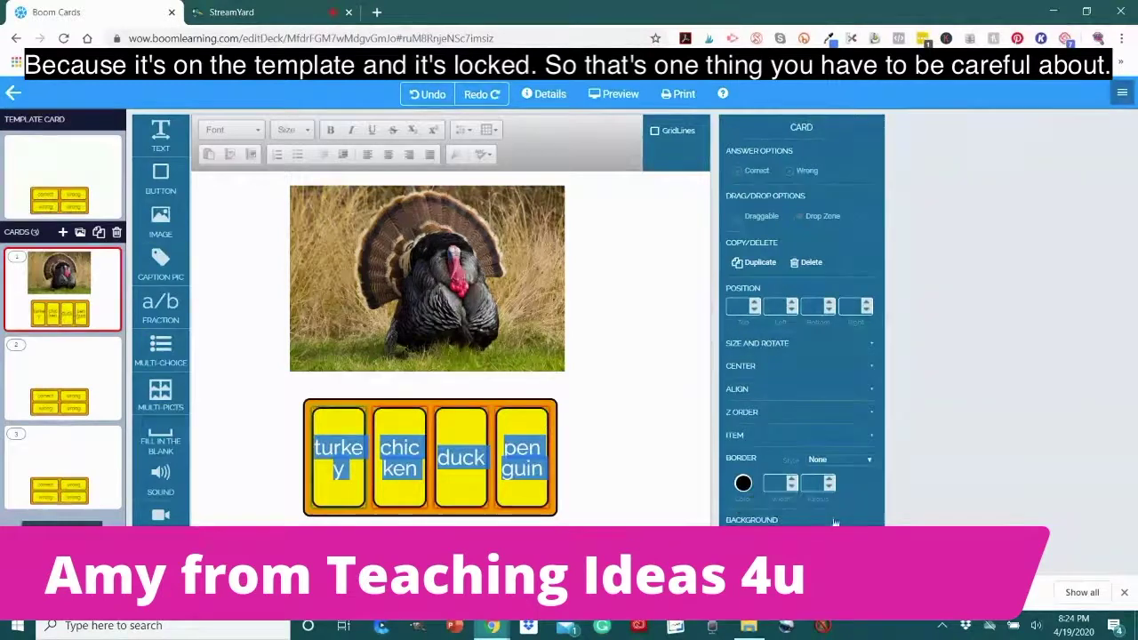
left_click(406, 406)
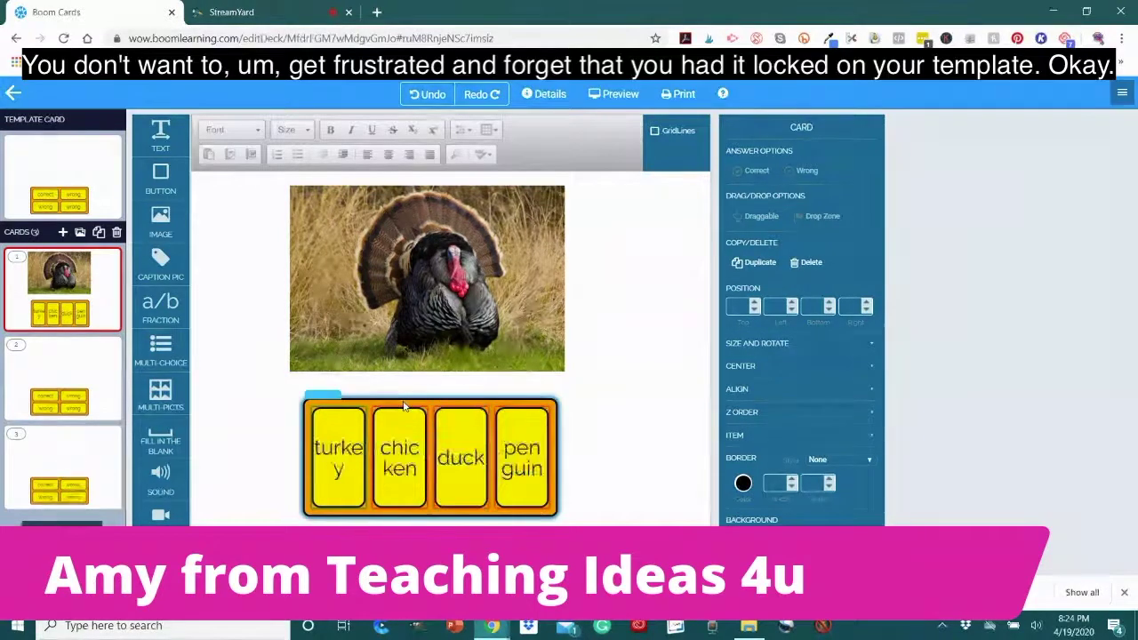
scroll(800, 356, "down", 1)
left_click(774, 434)
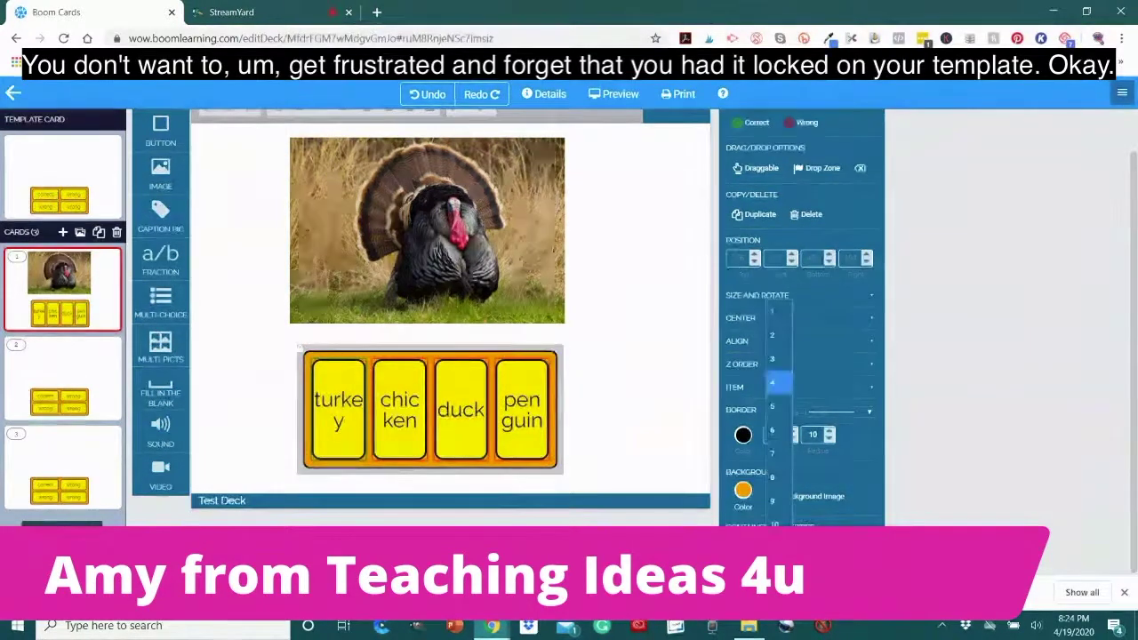
left_click(773, 335)
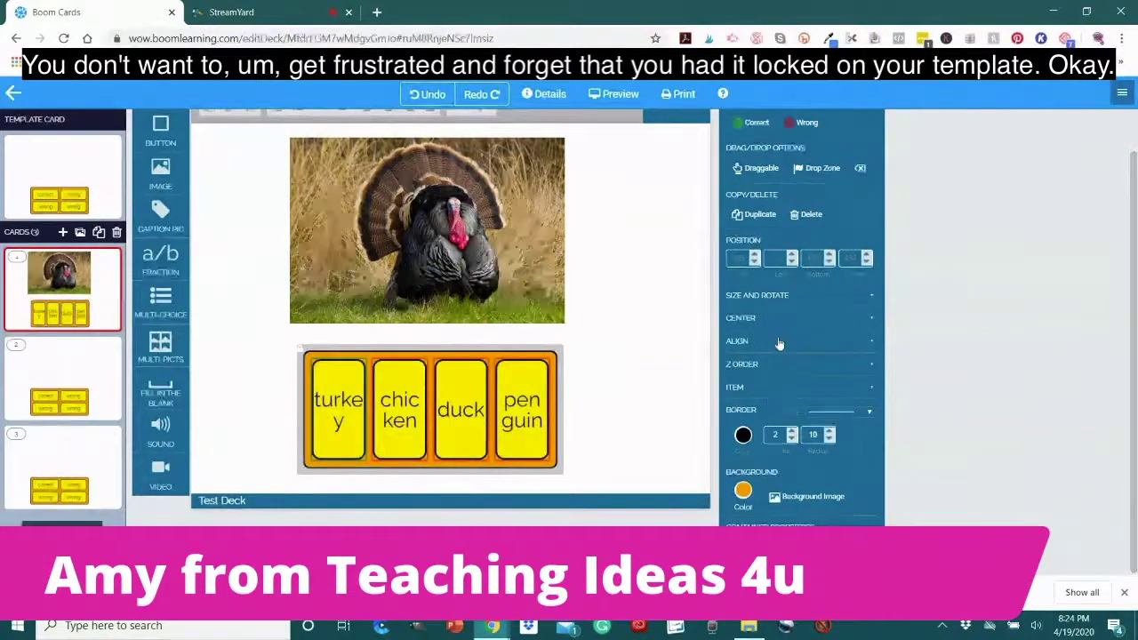
Step: Set the answer container on the template card to 4 buttons across
left_click(72, 205)
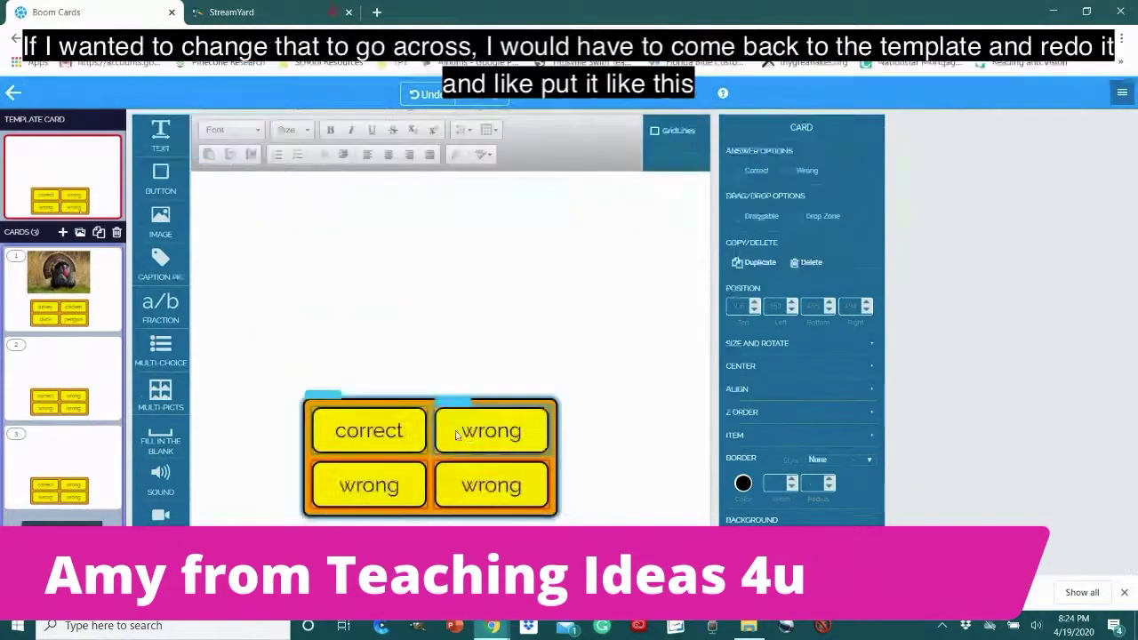
left_click(391, 402)
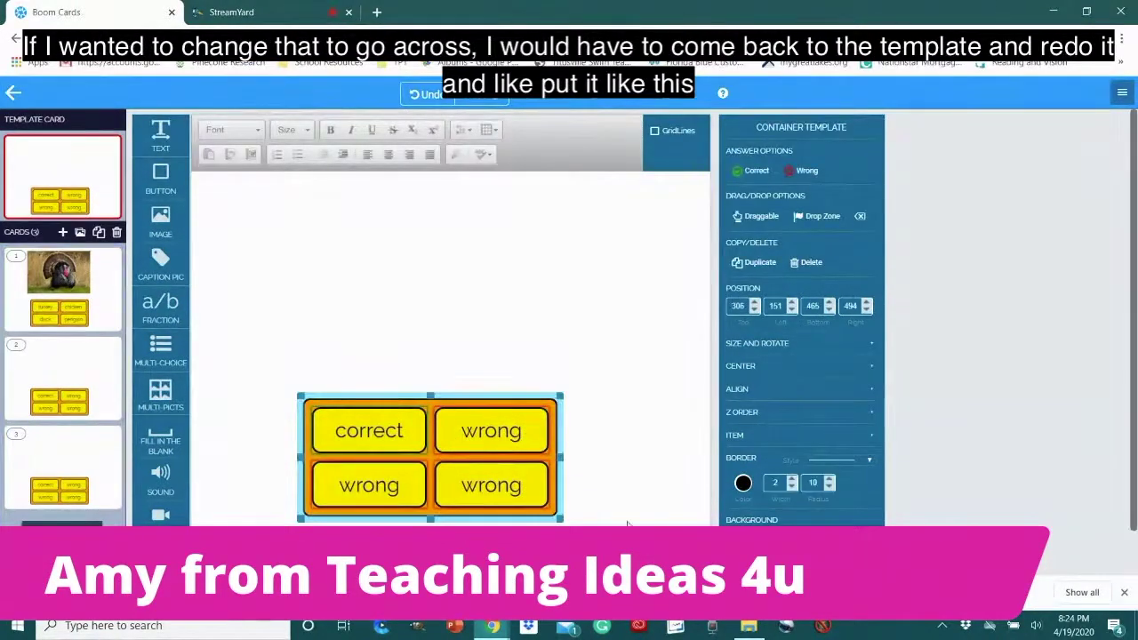
scroll(444, 461, "down", 1)
scroll(445, 461, "down", 1)
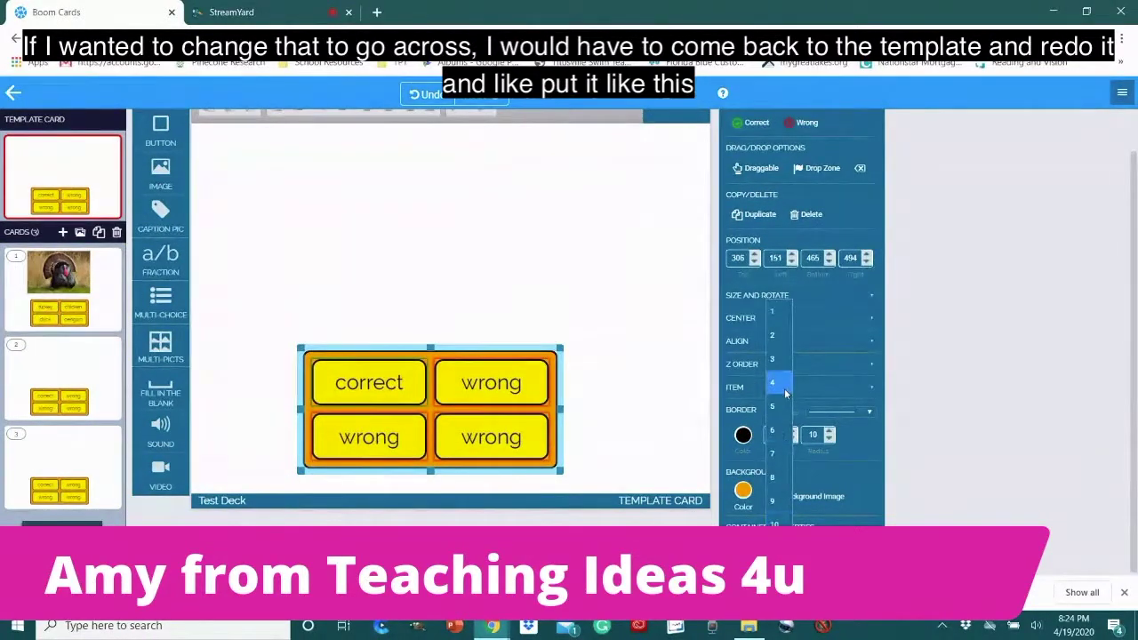
left_click(785, 388)
Step: Widen the template's answer container to span from about 64 to 628 horizontally, and flatten it by lowering its upper edge to about 394
left_click_drag(560, 413, 659, 412)
left_click_drag(300, 417, 235, 411)
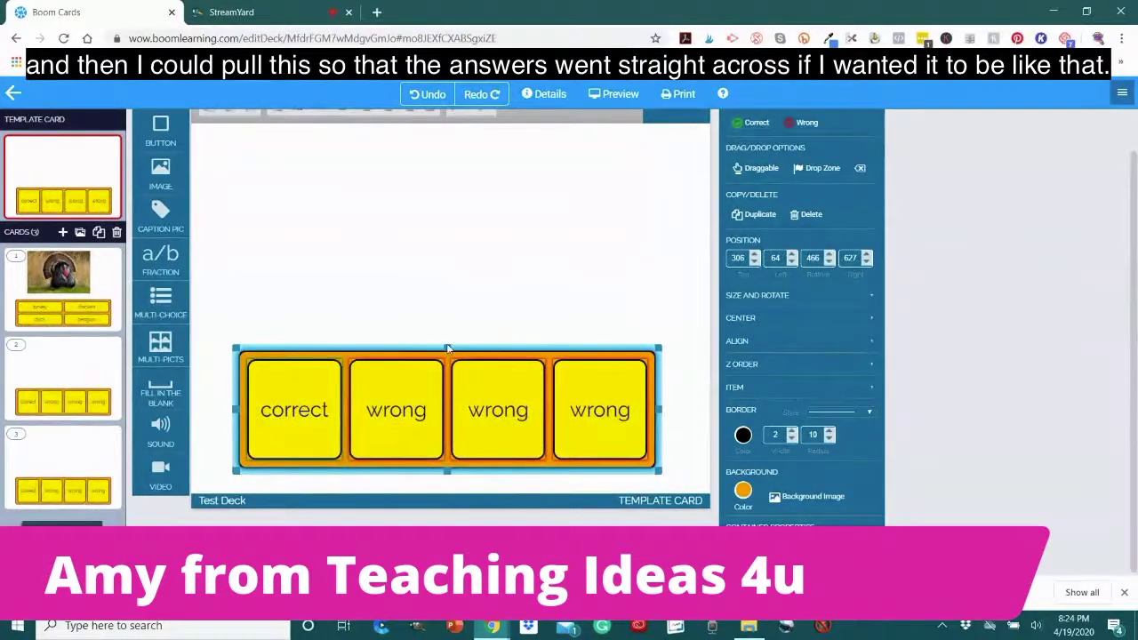
left_click_drag(448, 349, 444, 414)
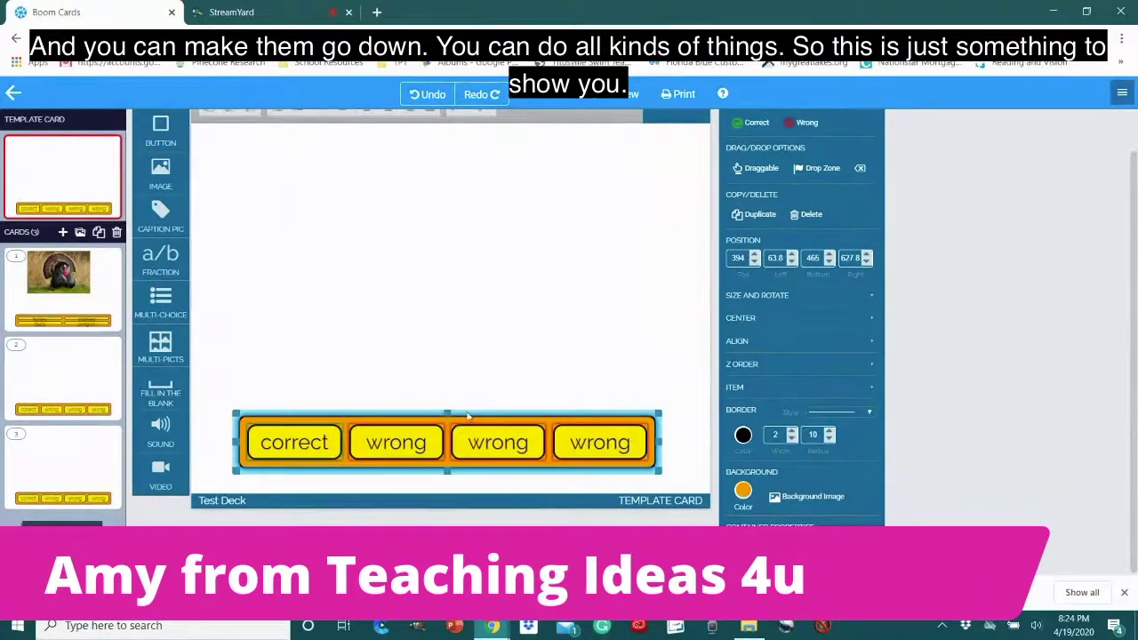
left_click(532, 359)
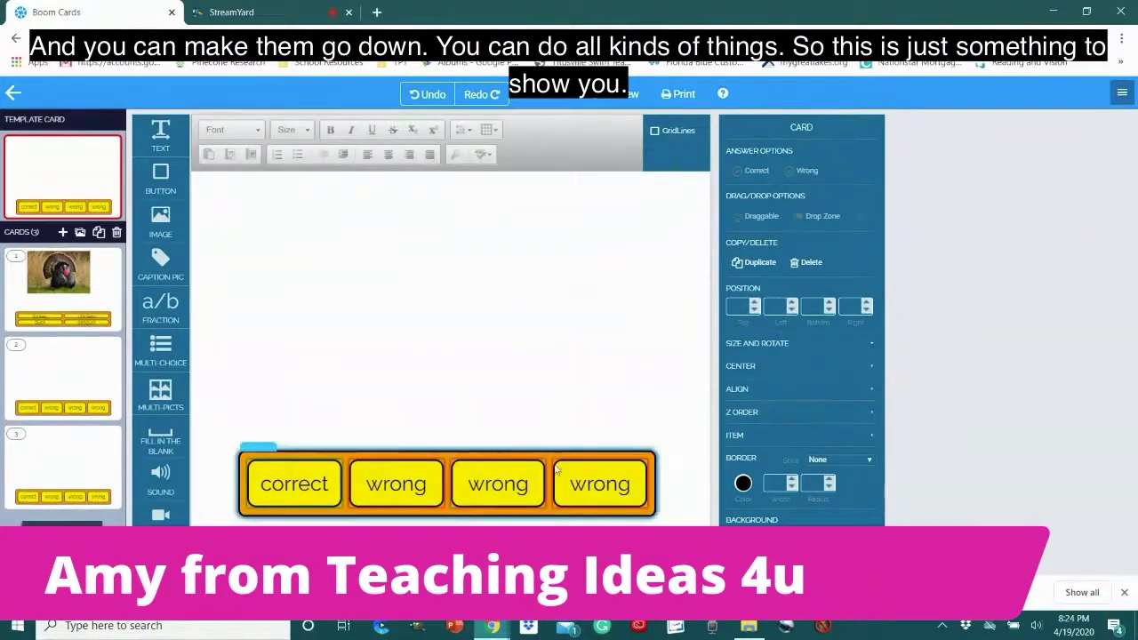